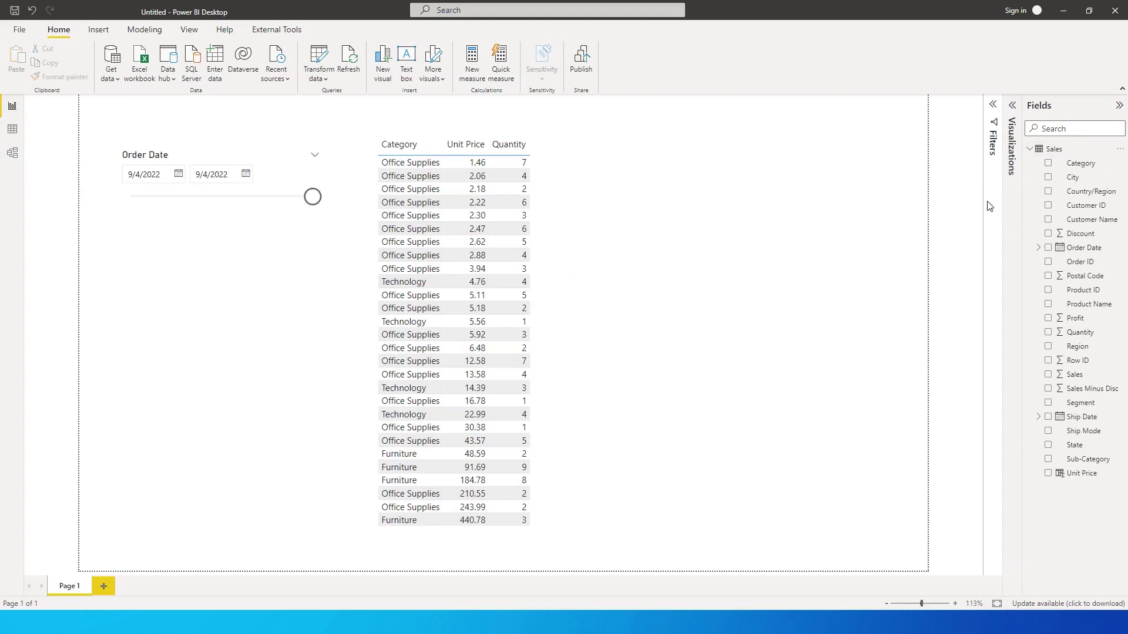
Examine the Sales table's sales, quantity, discount and unit price columns in the data view, and return to the report.
click(13, 130)
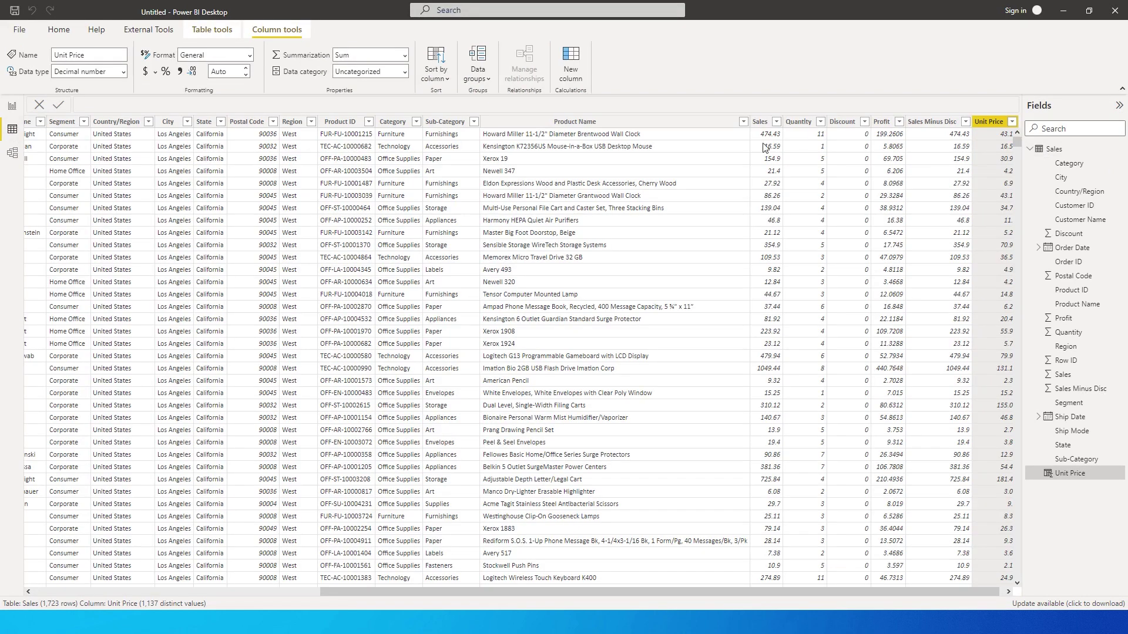
drag(633, 590, 640, 591)
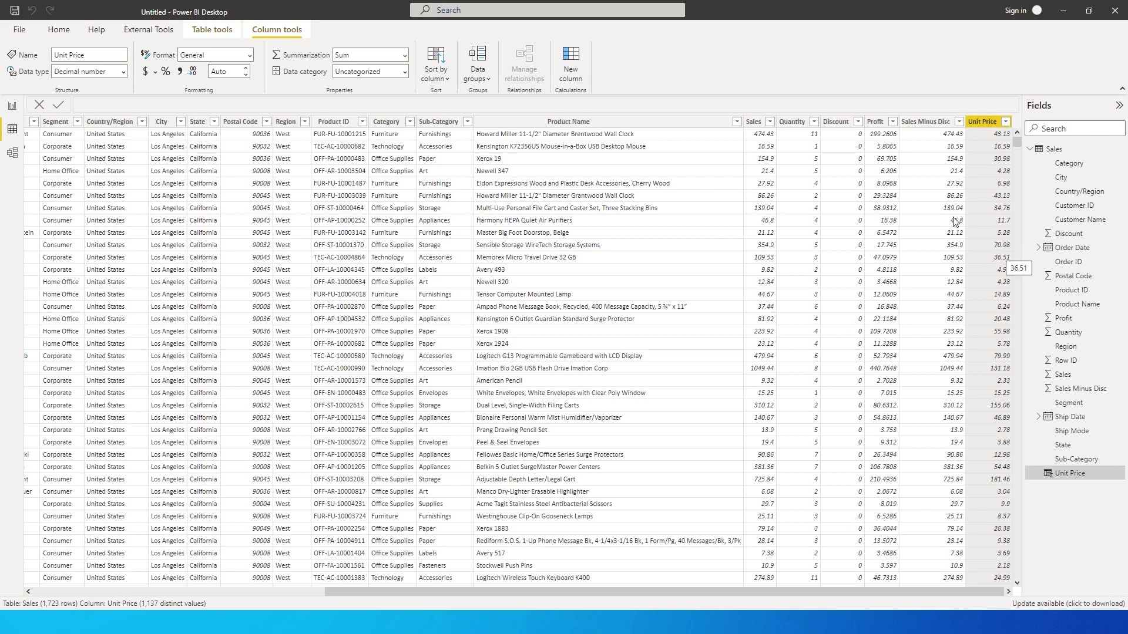
click(12, 106)
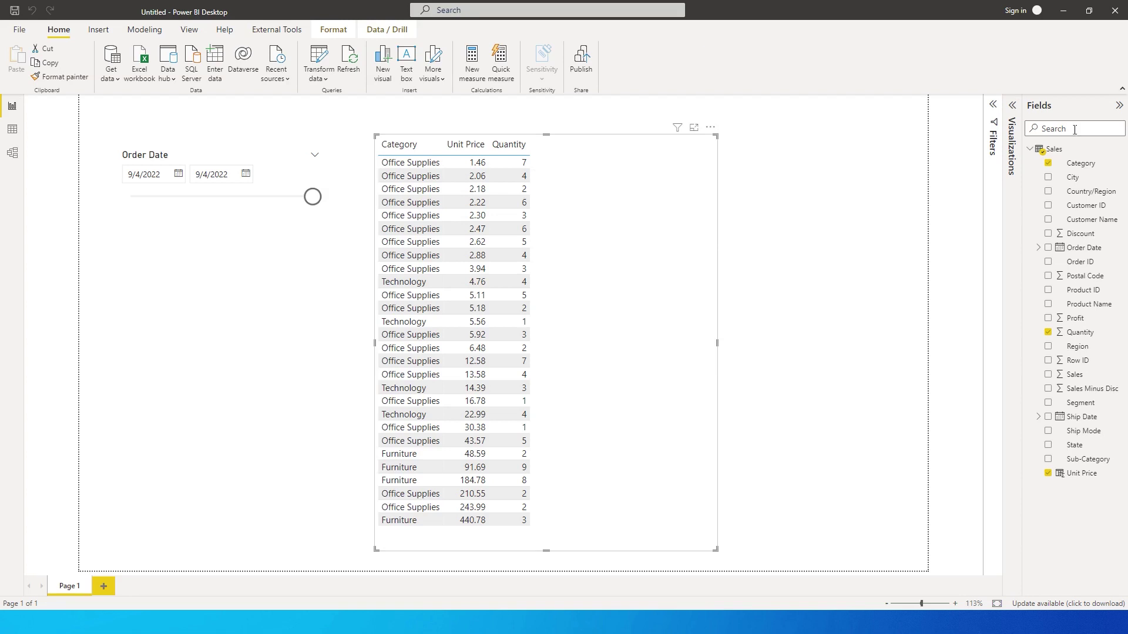
Start a new measure in the Sales table named Sum of Units, with SUM applied to Sales[Quantity].
click(1121, 150)
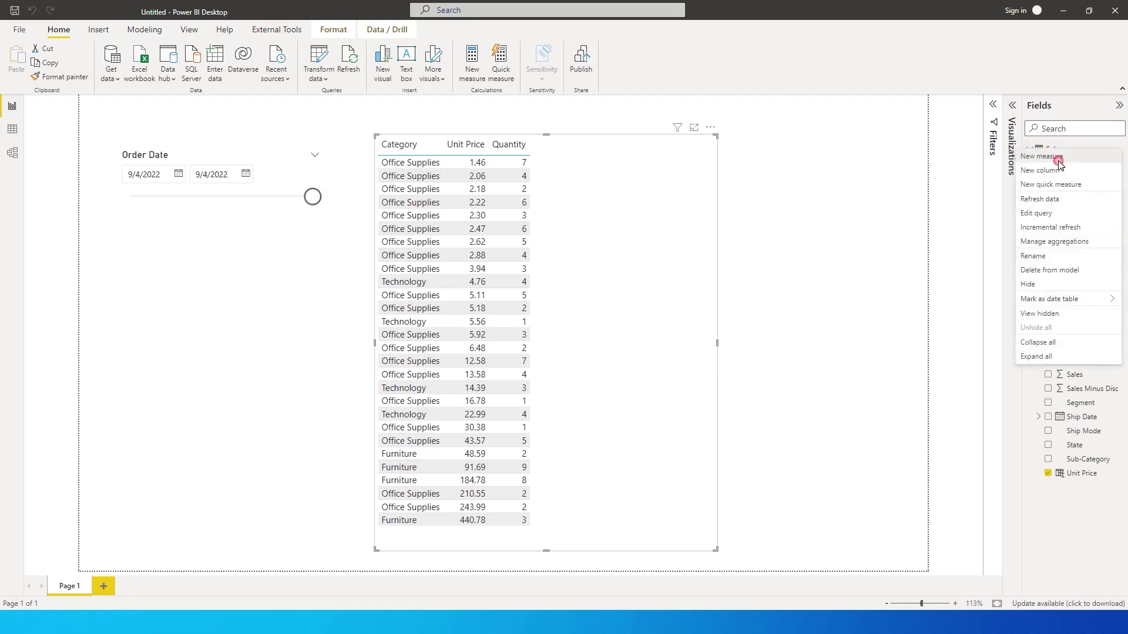
click(1043, 157)
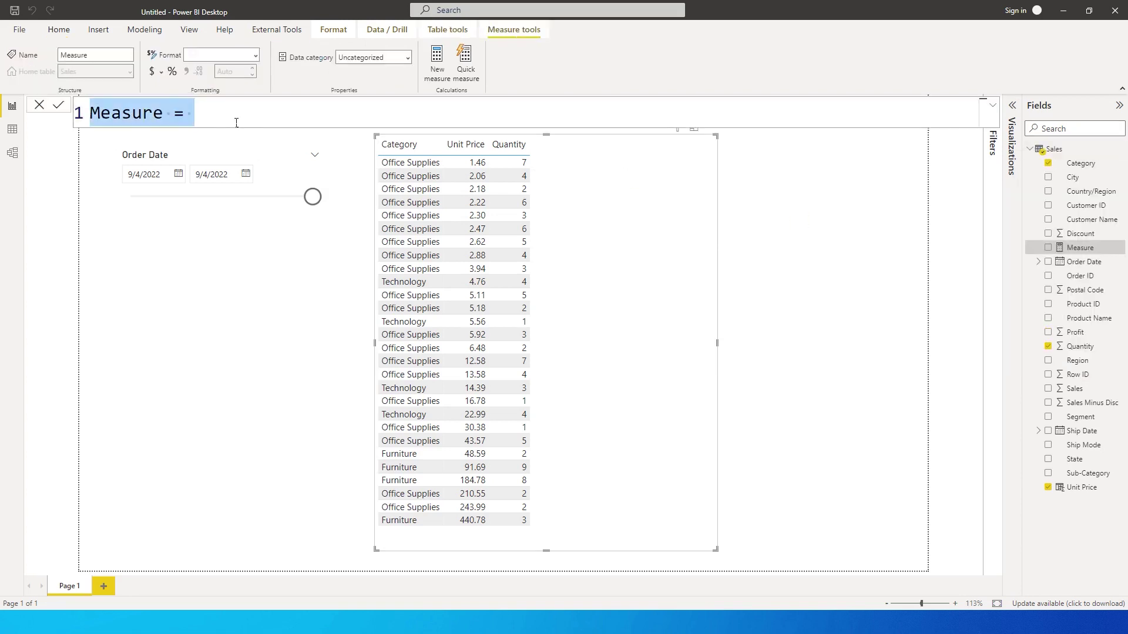
text(Sum of Units = SUM()
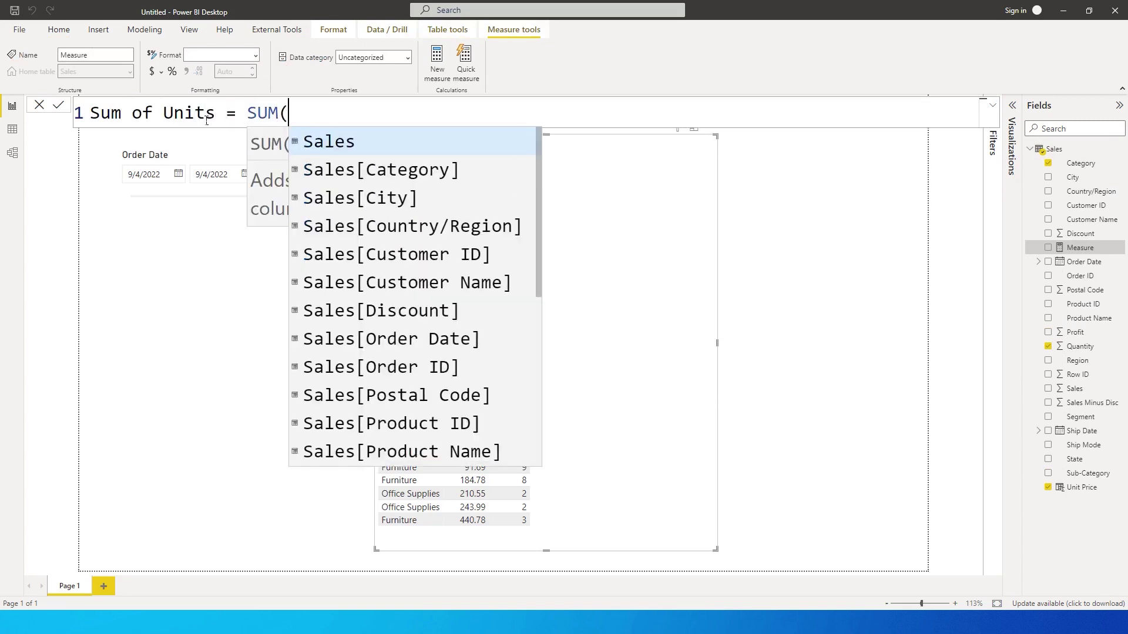
text(quan)
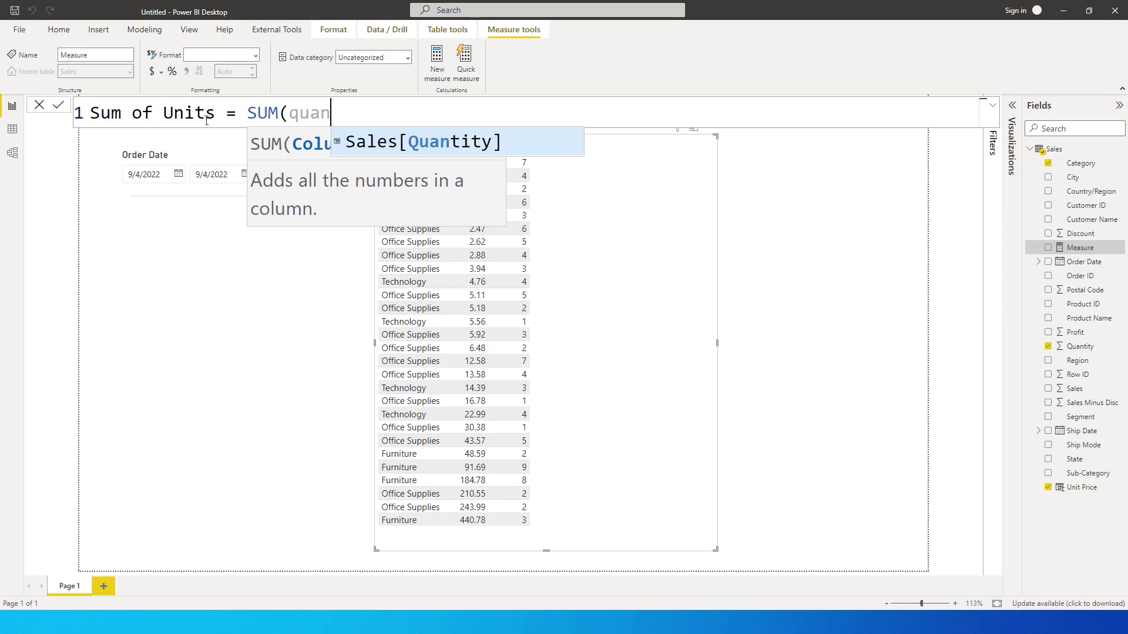
key(Tab)
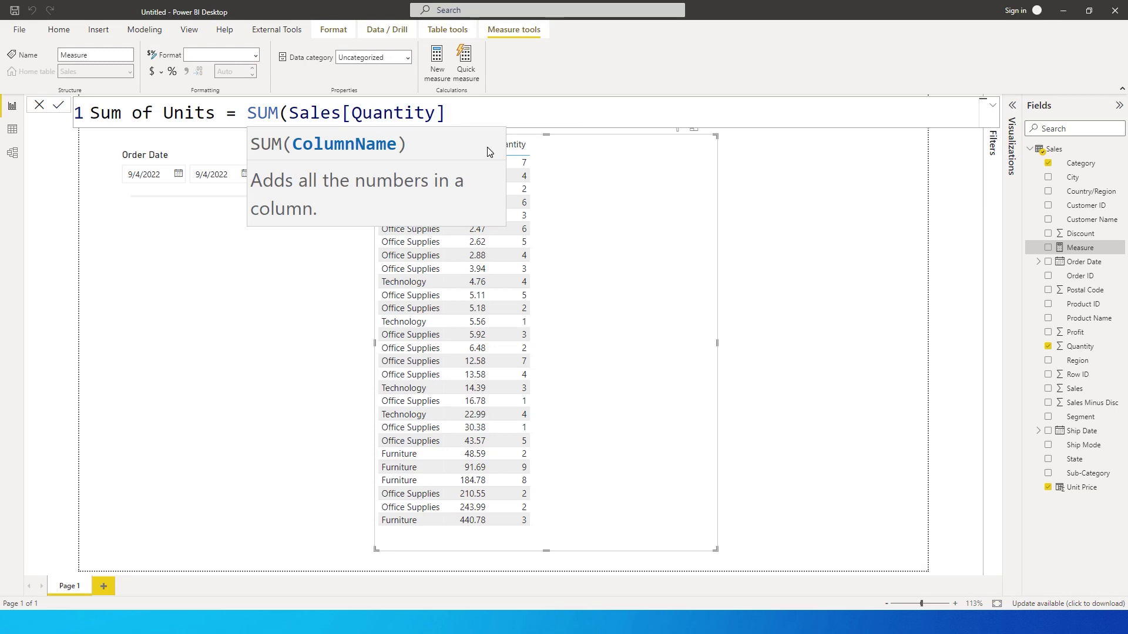
Try adding unit inside the SUM, first as a second argument and as a multiplication factor, and remove the addition.
text(, )
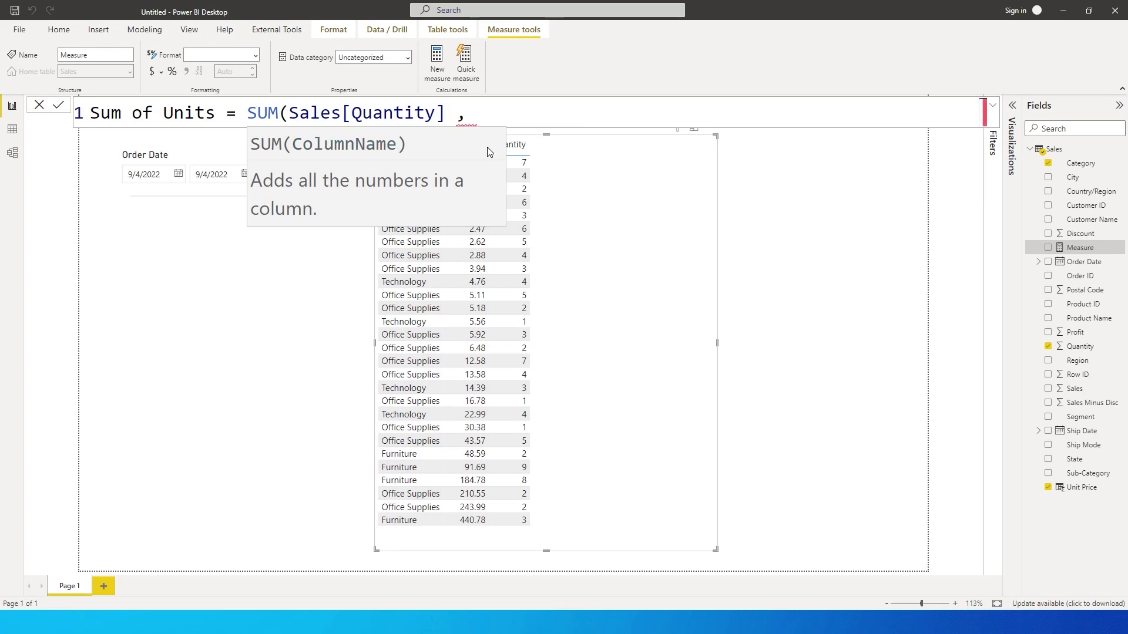
text(unit)
mouse_move(504, 121)
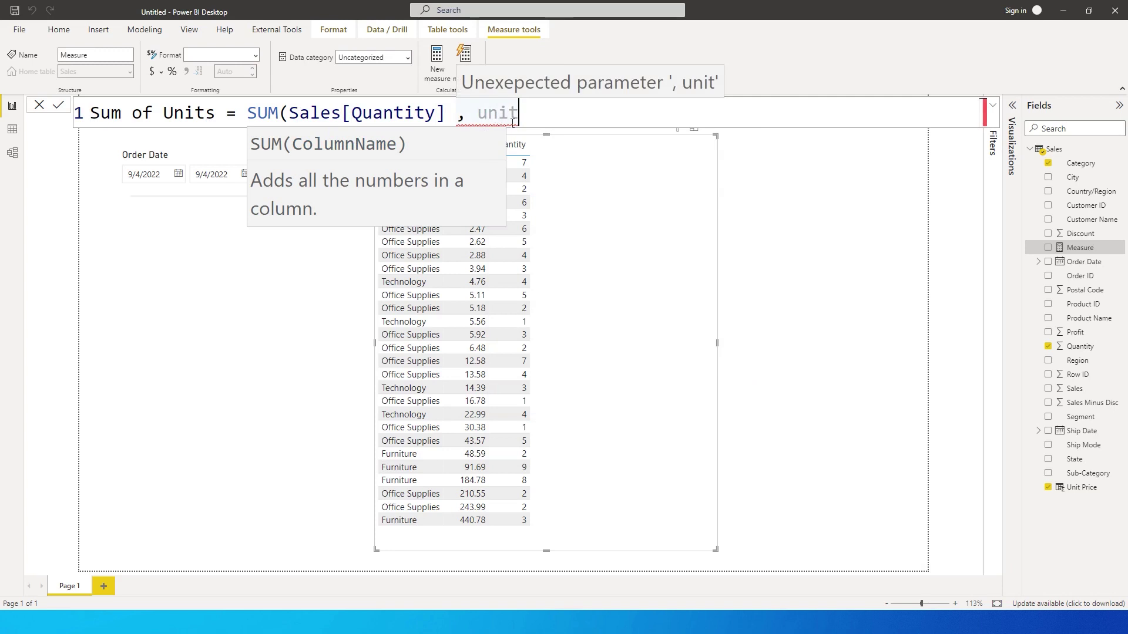
click(482, 123)
key(BackSpace)
key(BackSpace)
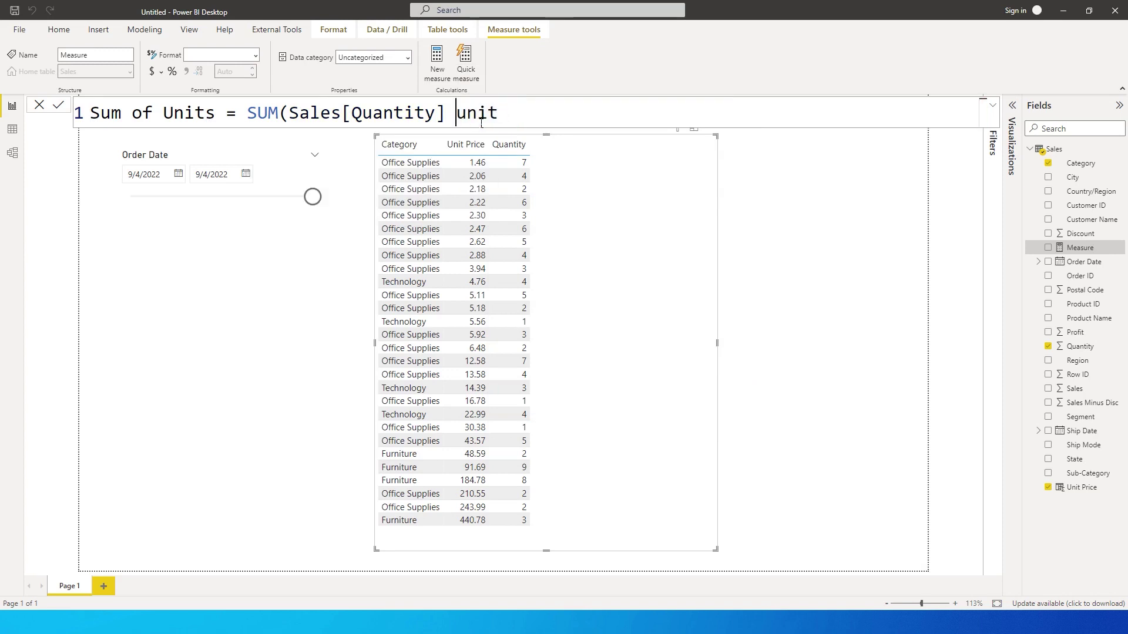
text(*)
double_click(485, 122)
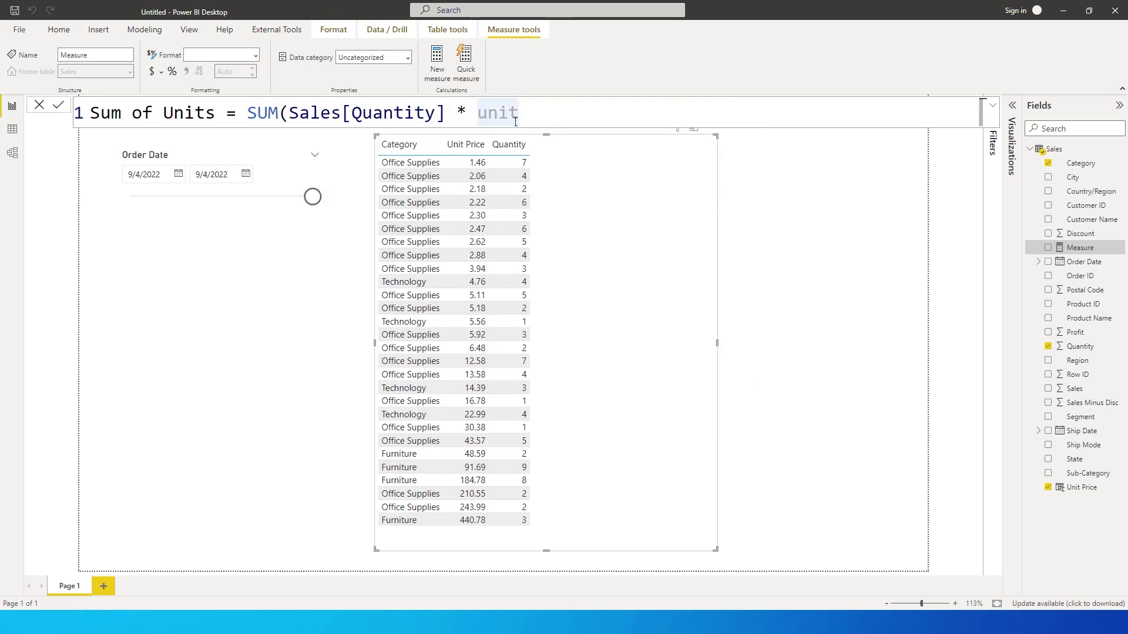
key(BackSpace)
key(BackSpace)
key(BackSpace)
key(BackSpace)
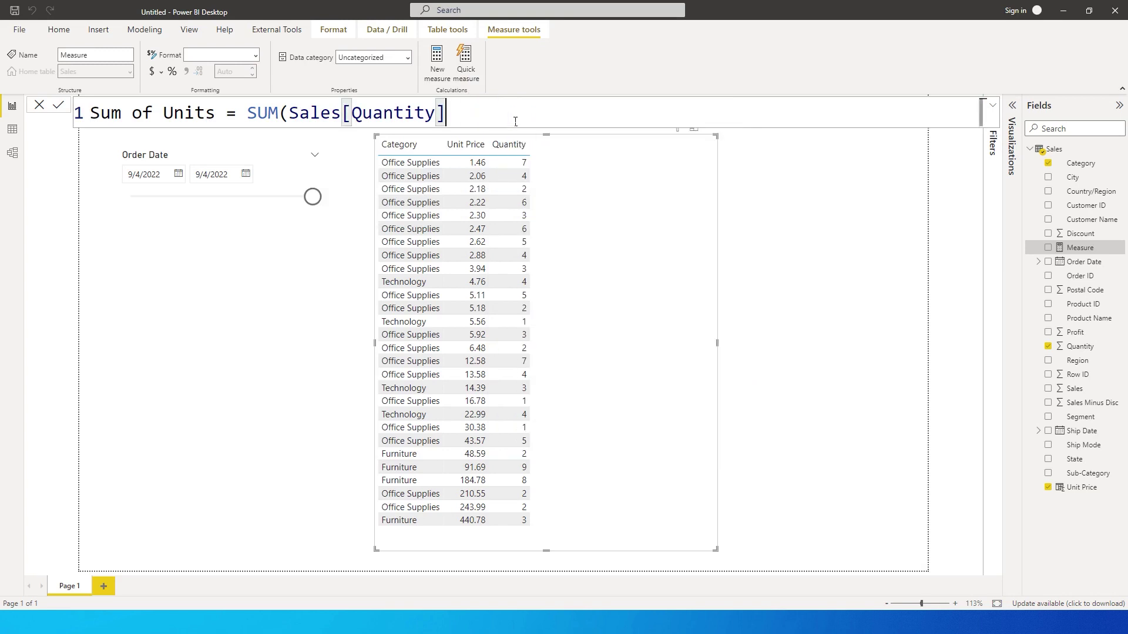
Complete and commit the measure as Sum of Units = SUM(Sales[Quantity]).
text())
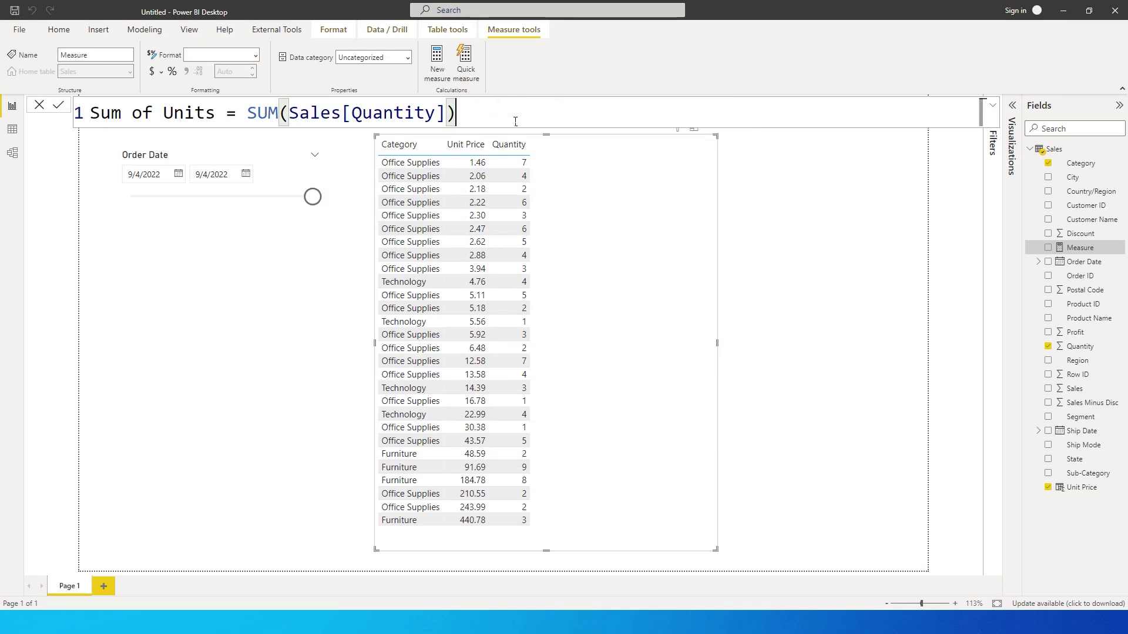
key(Return)
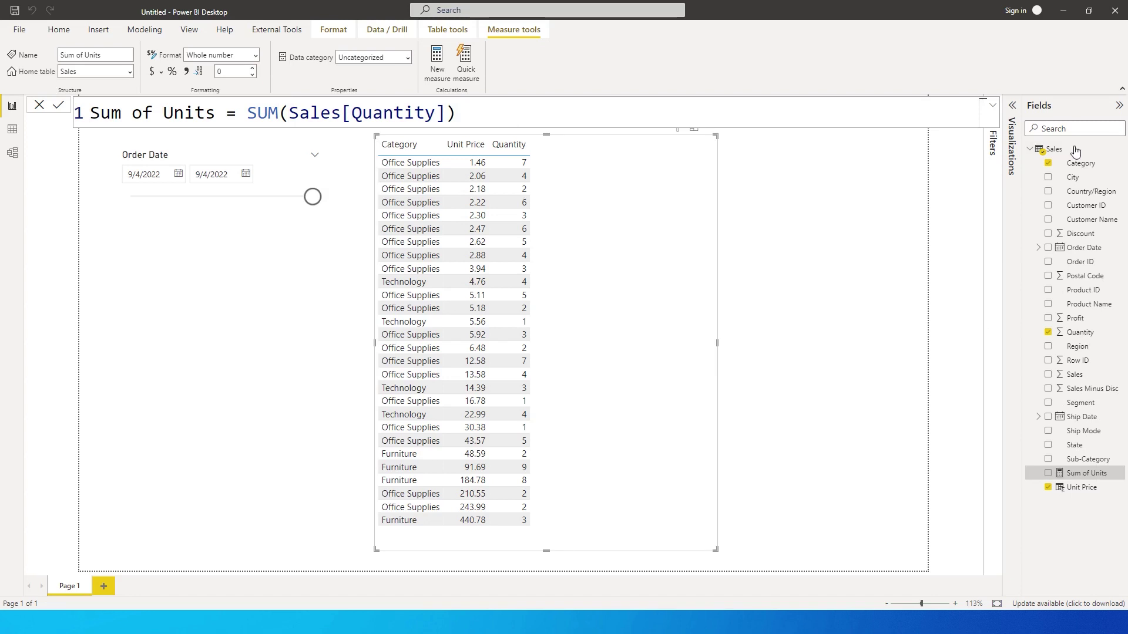
Create a measure in the Sales table defined as Sum Of Unit Price = SUM(Sales[Unit Price]).
click(1108, 160)
click(975, 152)
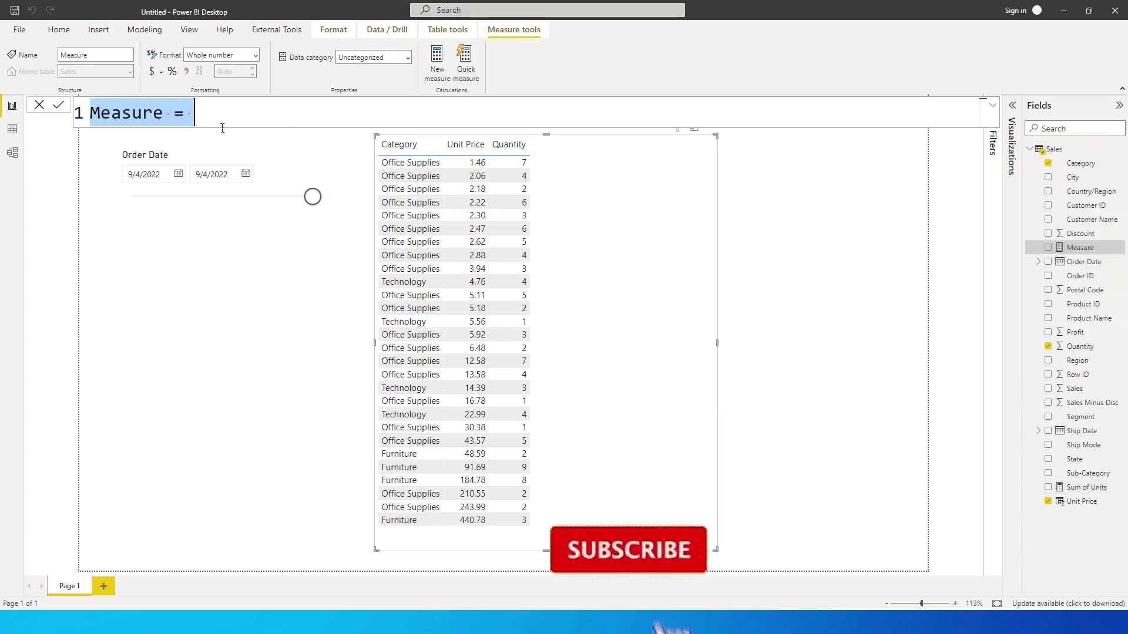
text(Sum Of Unit Price = sum)
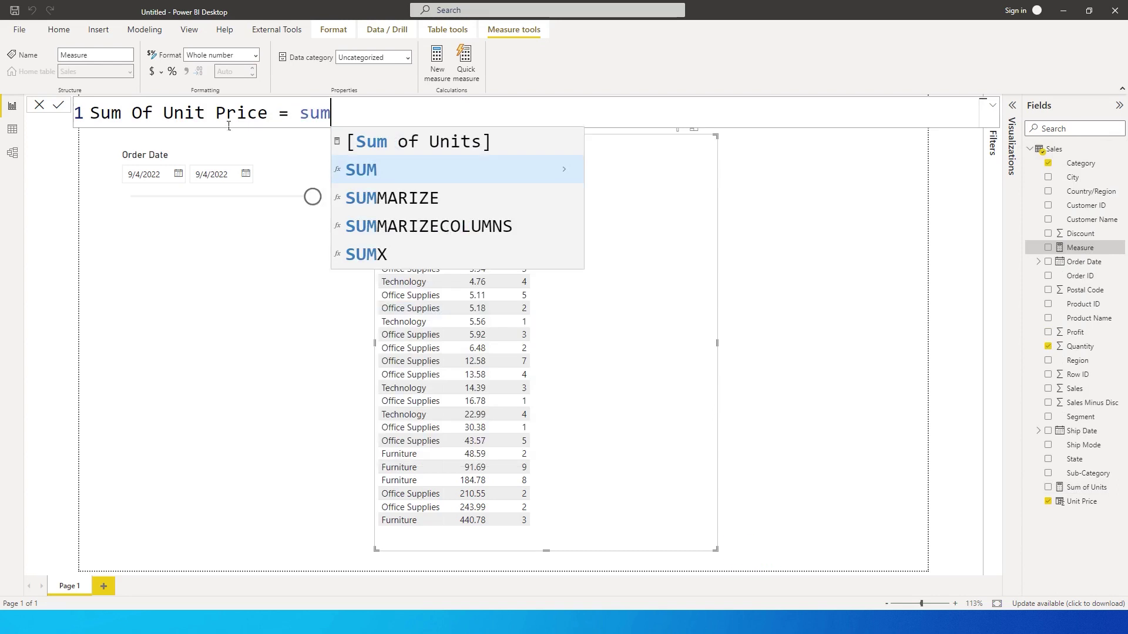
text((unit)
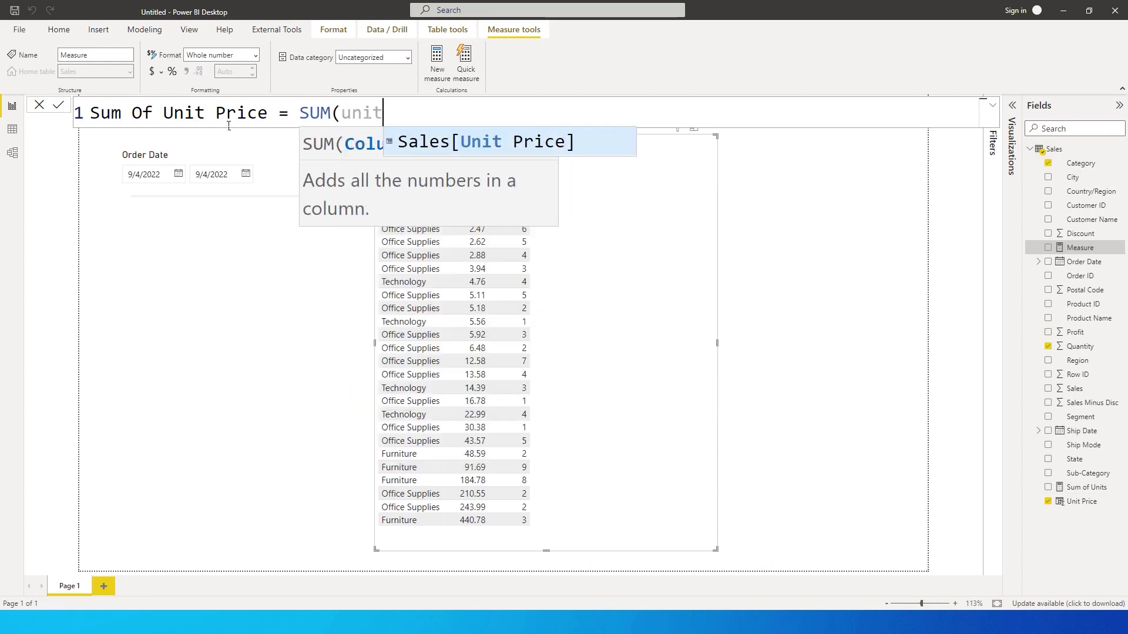
key(Tab)
text())
key(Return)
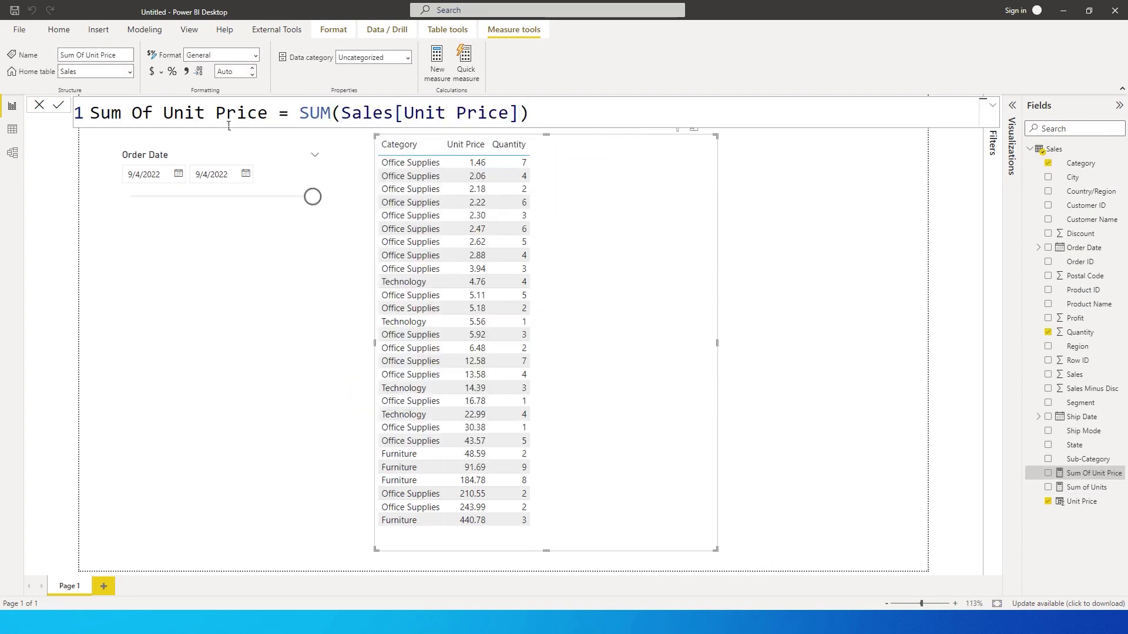
Start another measure in the Sales table named Sum of Sales, with [Sum Of Unit Price] as its first factor.
right_click(1116, 149)
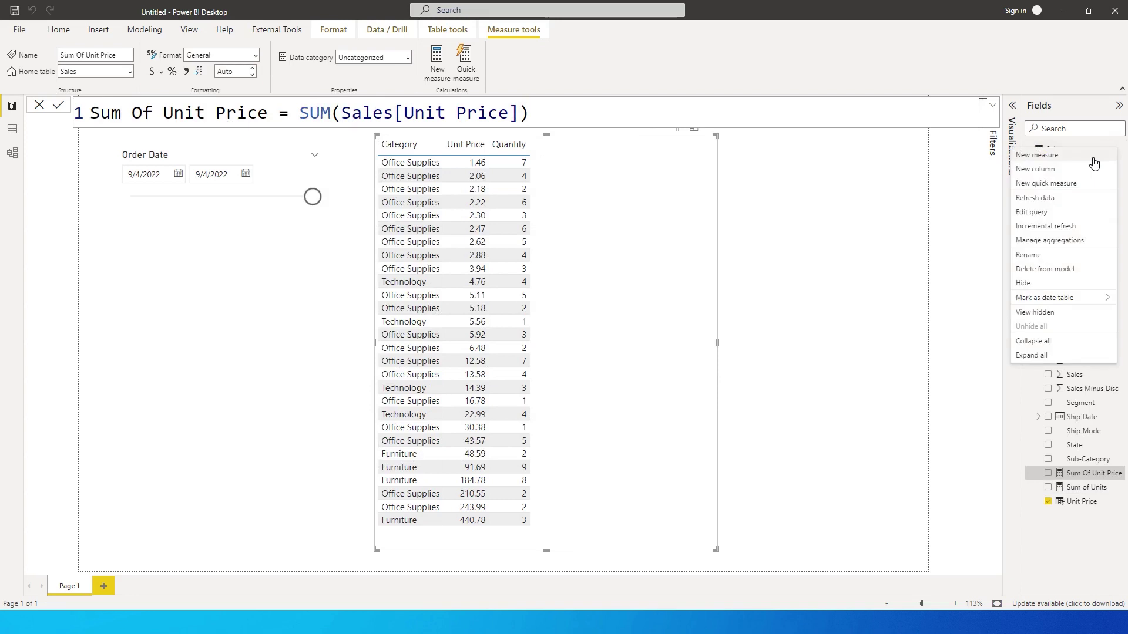
click(1094, 164)
text(Sum of Sales =)
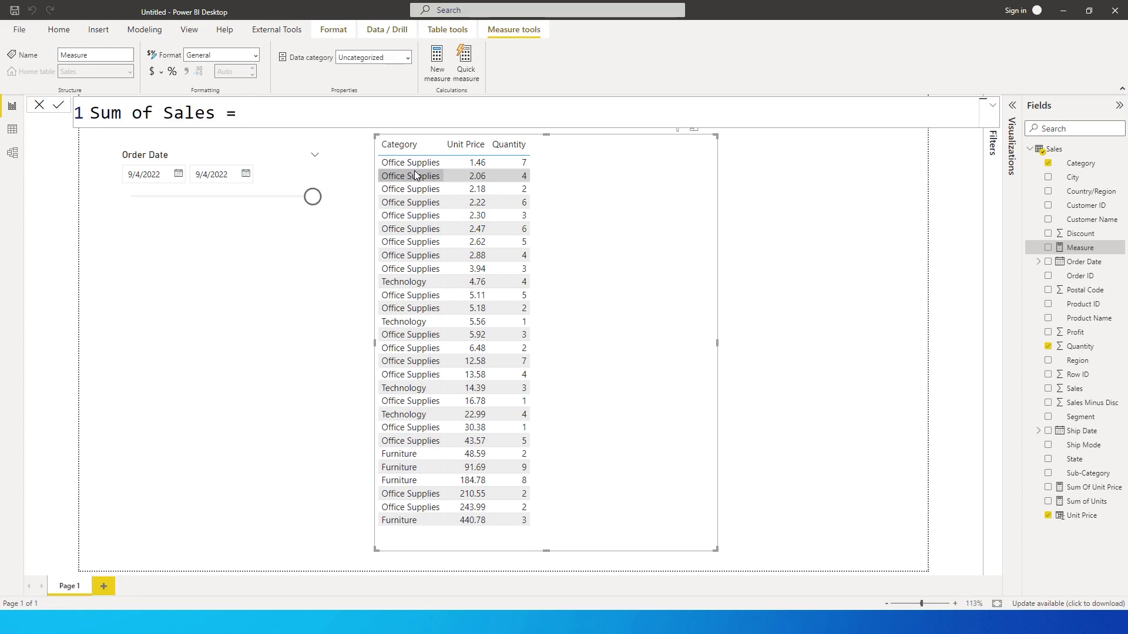
text( sum)
key(Up)
key(Up)
key(Tab)
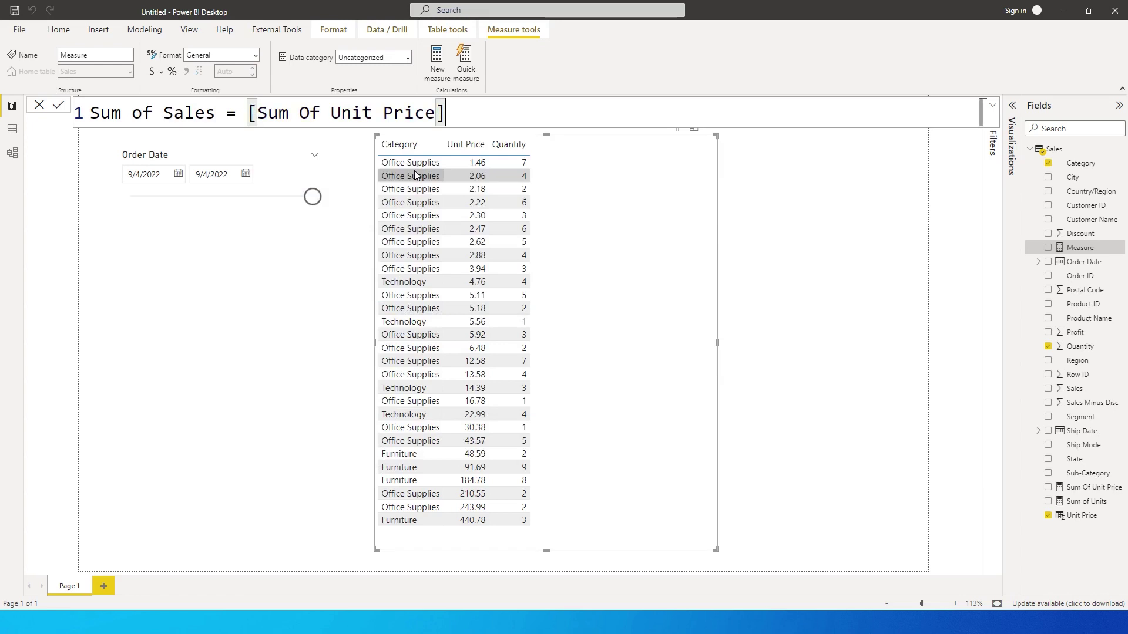
Multiply the Sum of Sales formula by the [Sum of Units] measure and commit it.
text(* u)
text(n)
key(BackSpace)
key(BackSpace)
text(su)
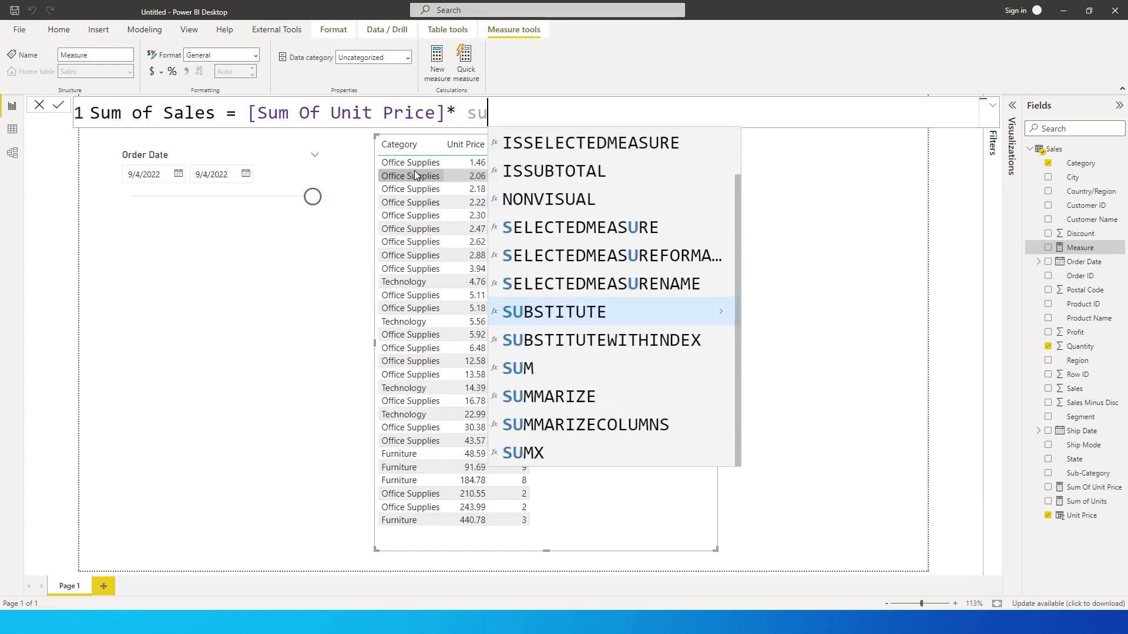
text(m)
key(Up)
key(Tab)
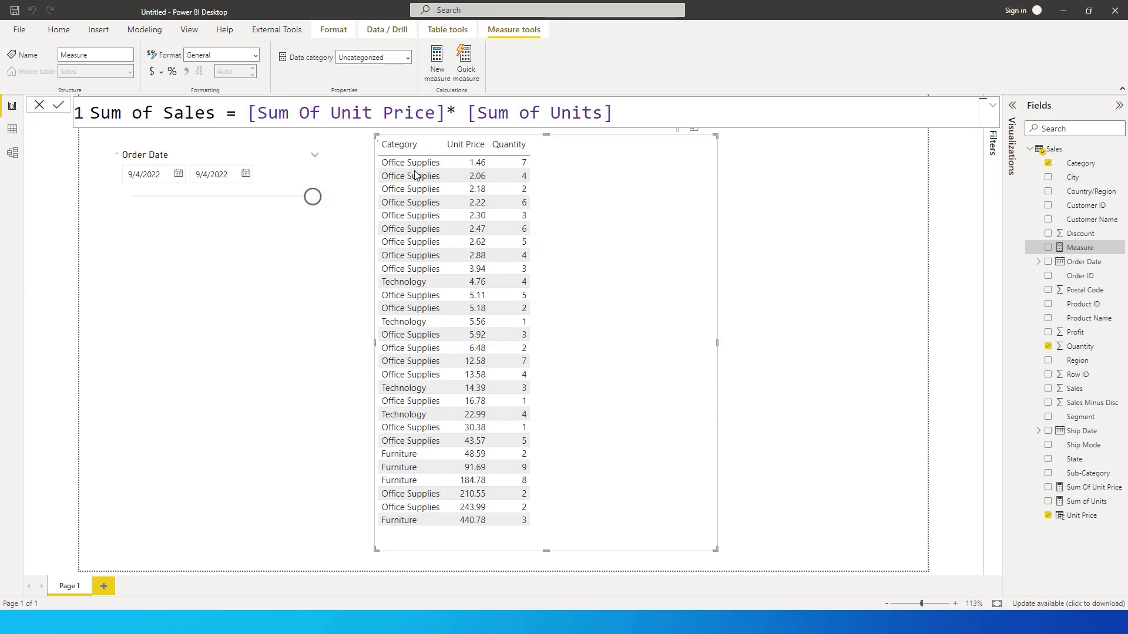
key(Return)
Add the Sum of Sales measure to the table visual and insert the Sales column between Quantity and Sum of Sales.
drag(1091, 474, 597, 286)
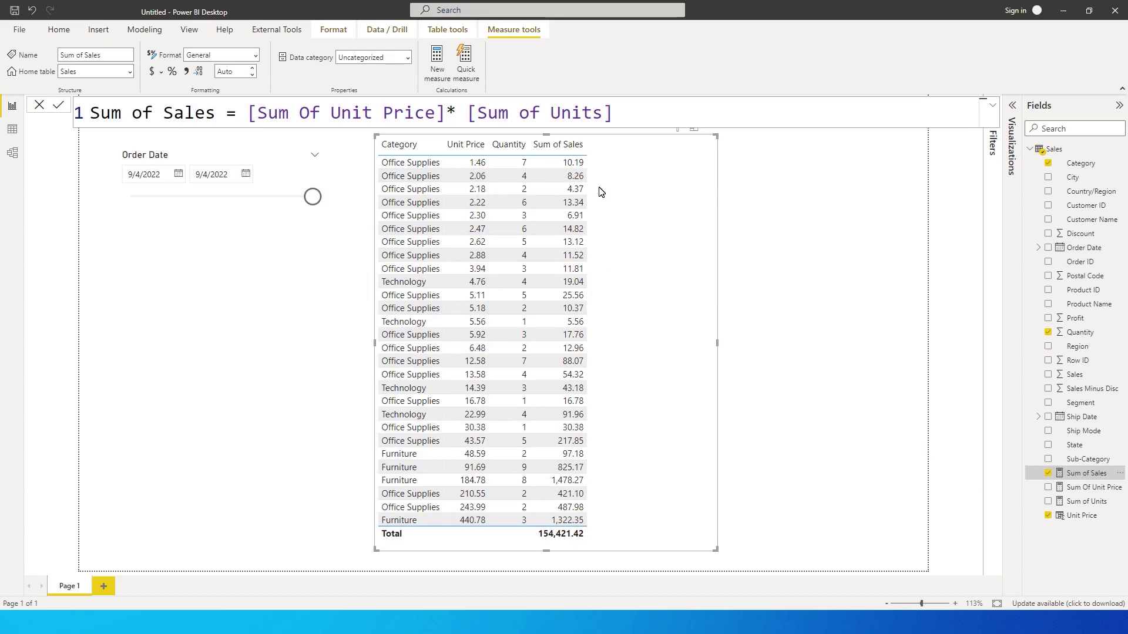
click(1081, 381)
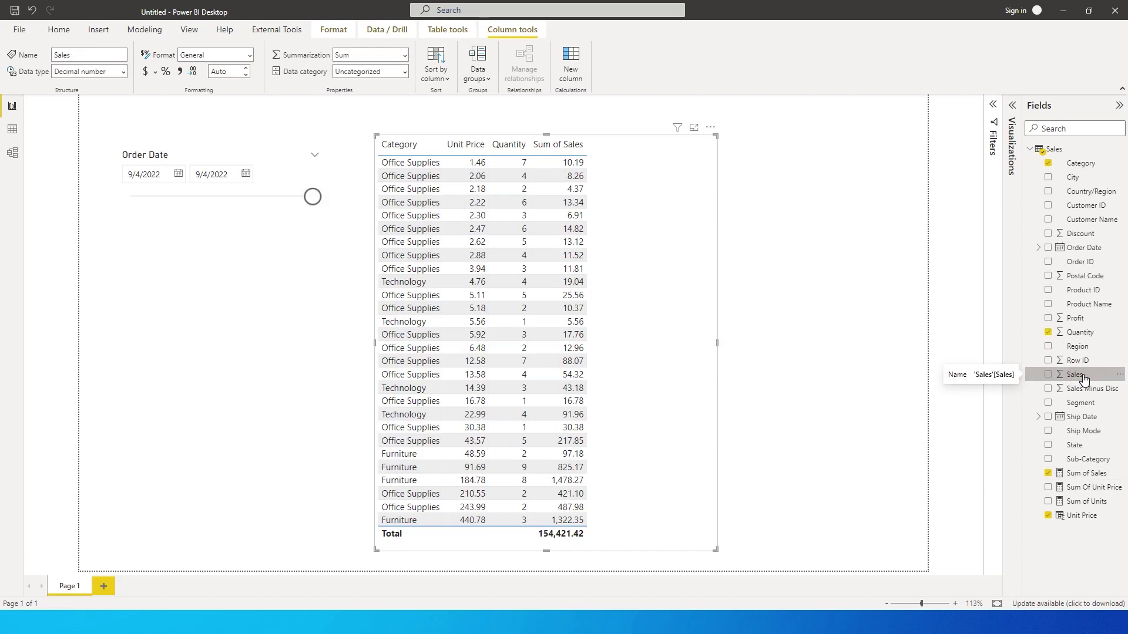
click(1011, 105)
drag(1088, 382, 975, 355)
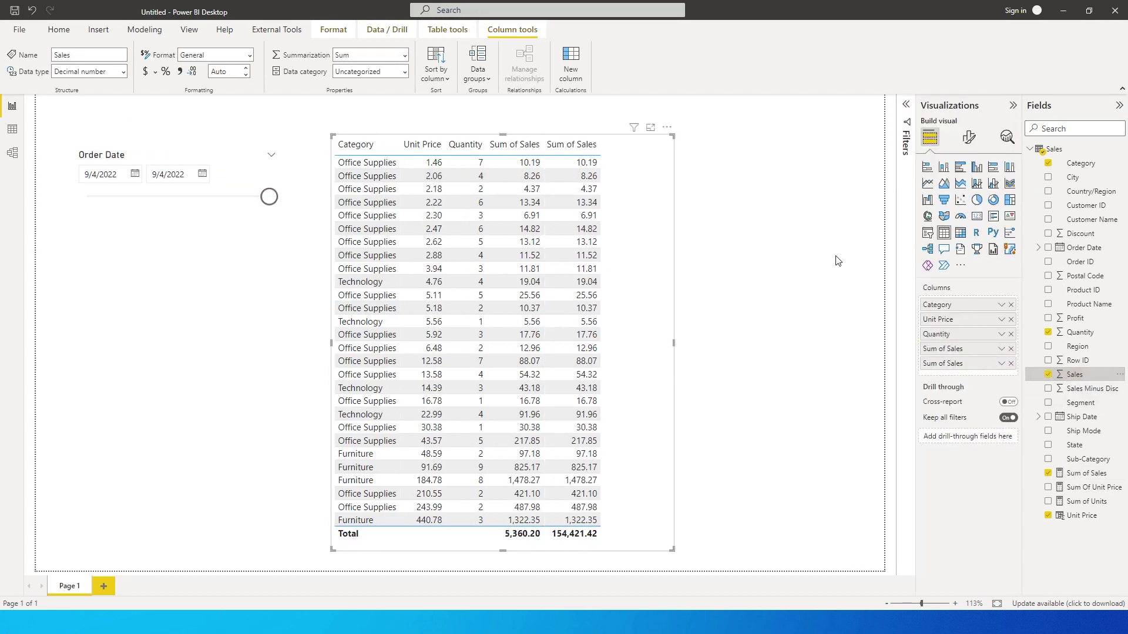
Rename the inserted Sales column in the table visual to Original Sales, keeping the Sum of Sales measure's name.
double_click(959, 349)
text(2)
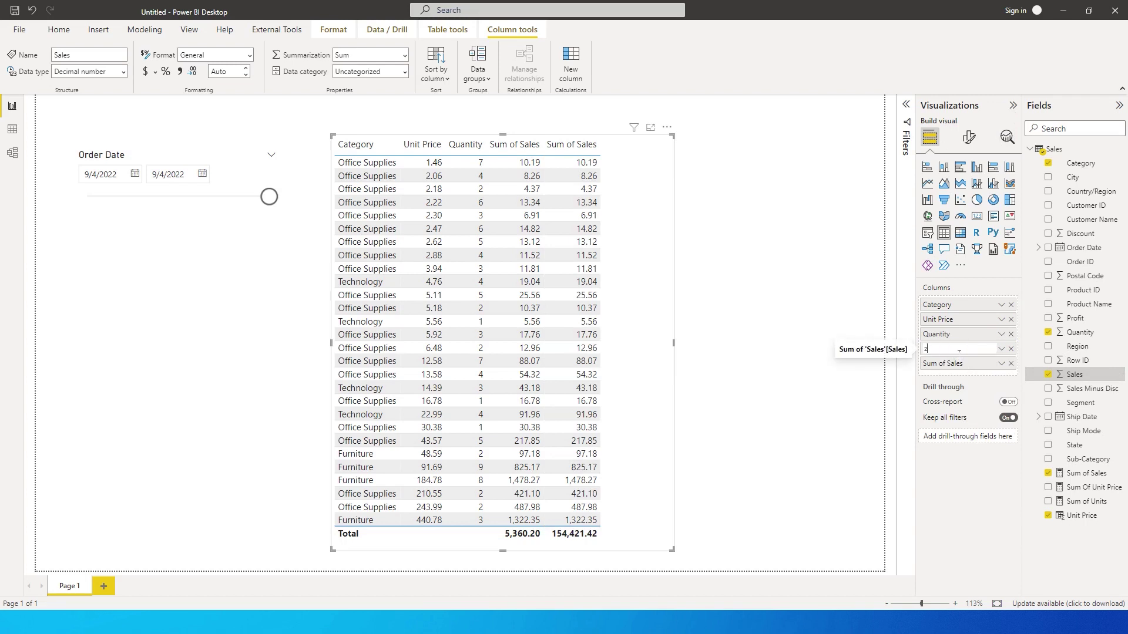
text(riginal Sales)
key(Return)
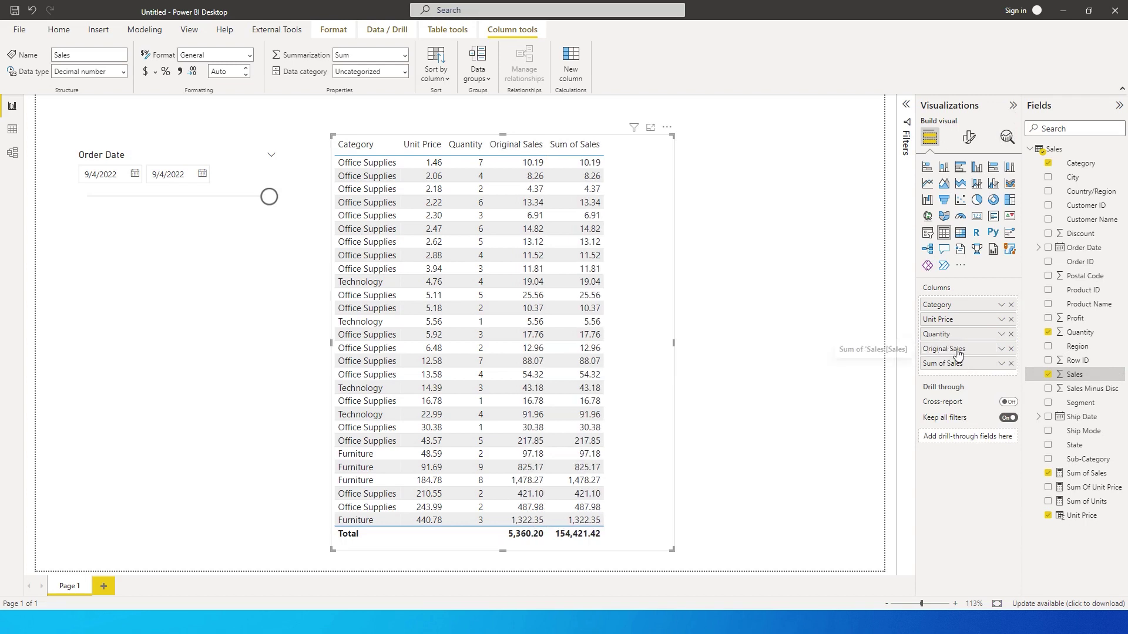
double_click(957, 364)
key(Escape)
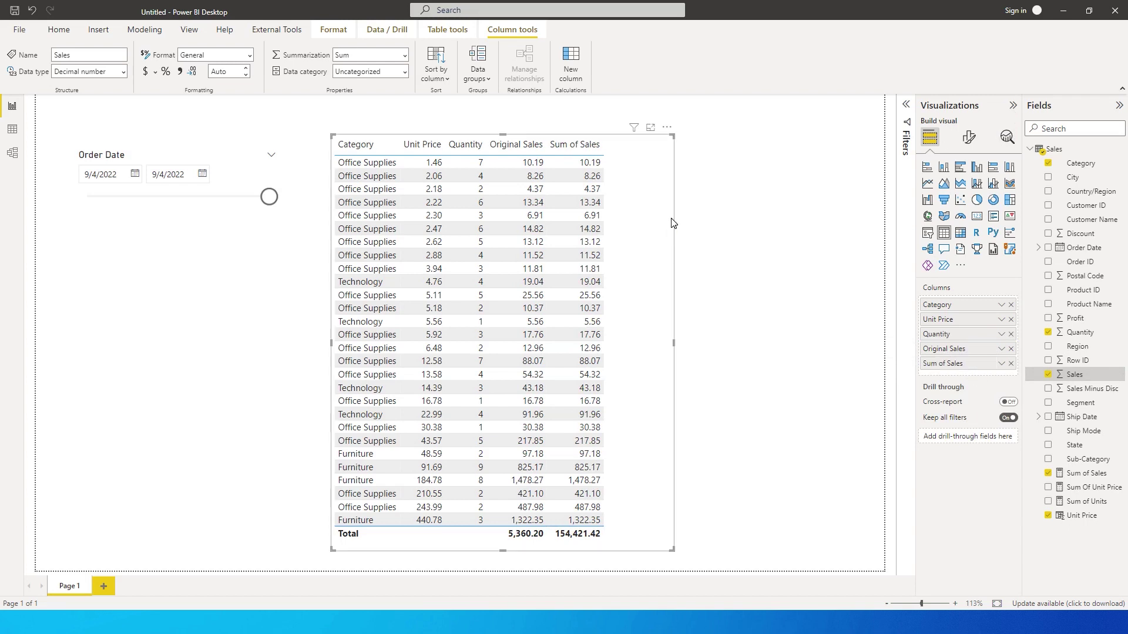
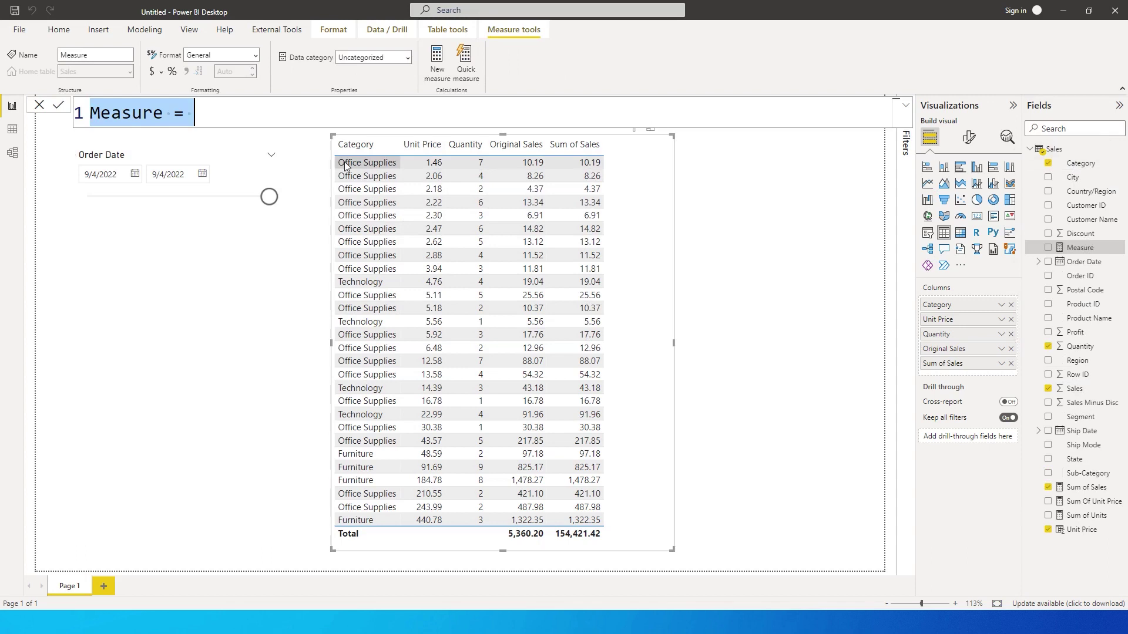
Name the new measure SUMx of Sales and start its formula with the SUMX function.
text(SUMx p)
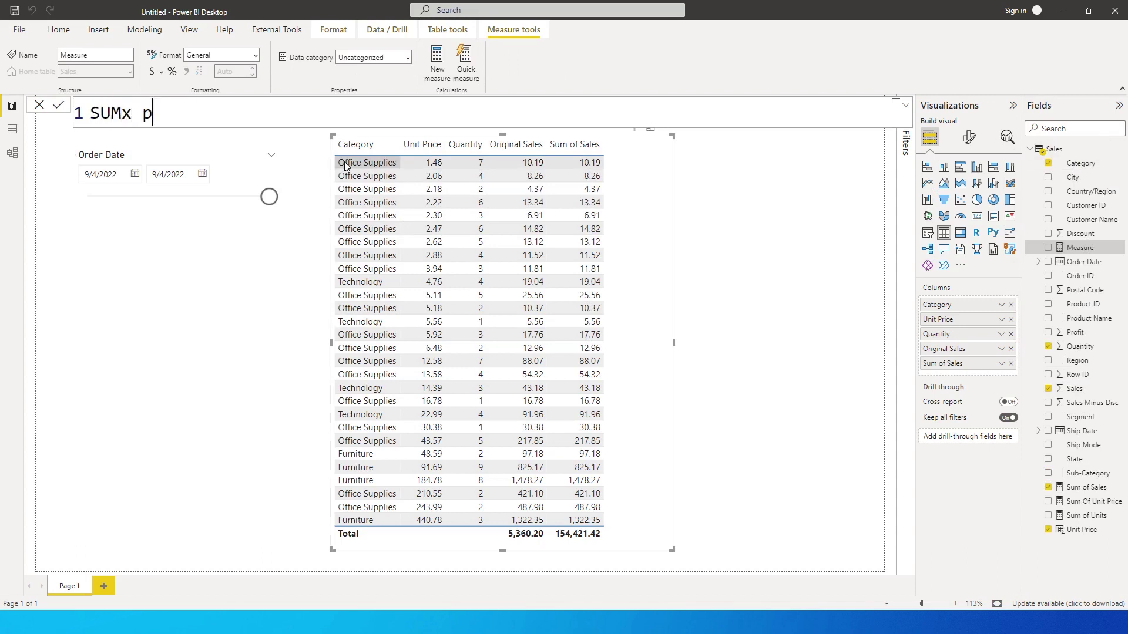
key(BackSpace)
text(of Sales = Sum)
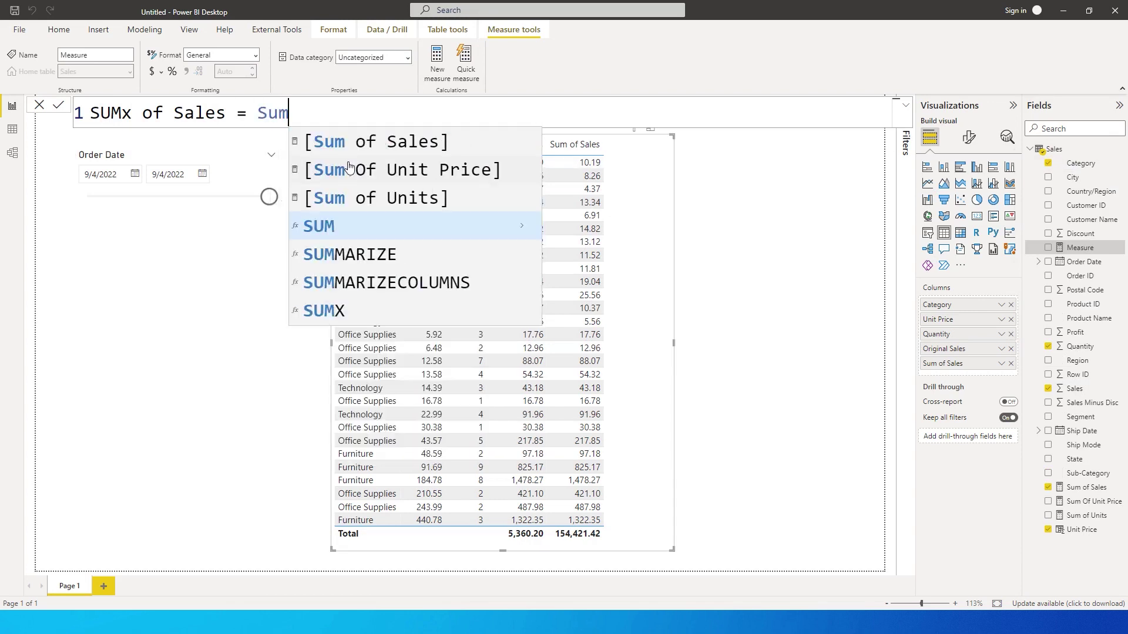
key(Down)
key(Down)
key(Down)
key(Tab)
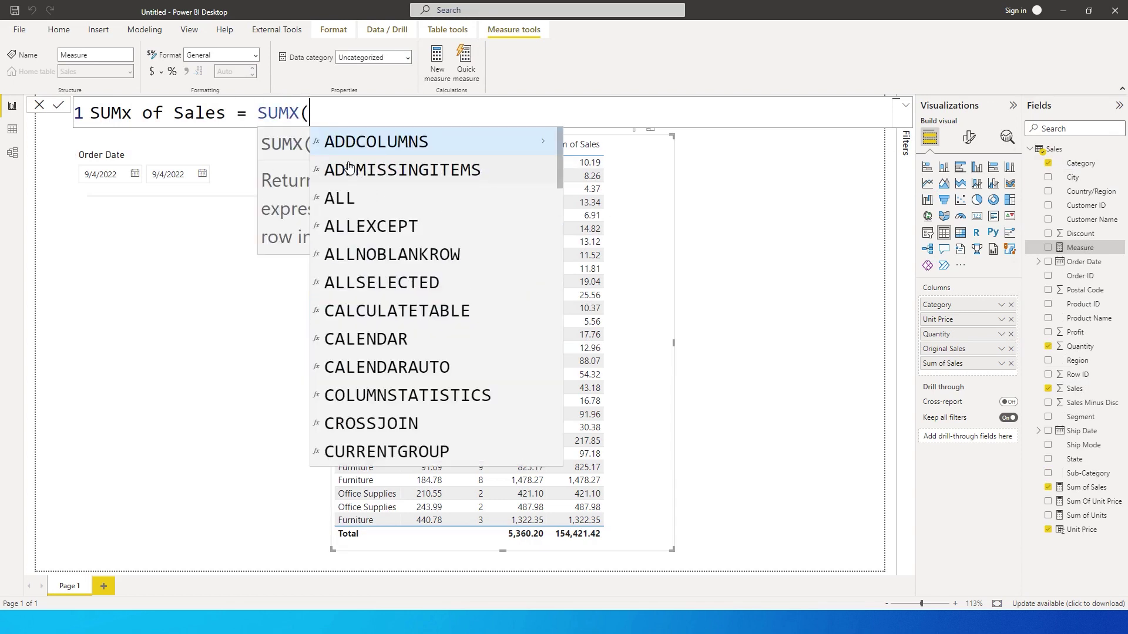
Enter the Sales table as the first argument of SUMX in the SUMx of Sales formula.
key(Escape)
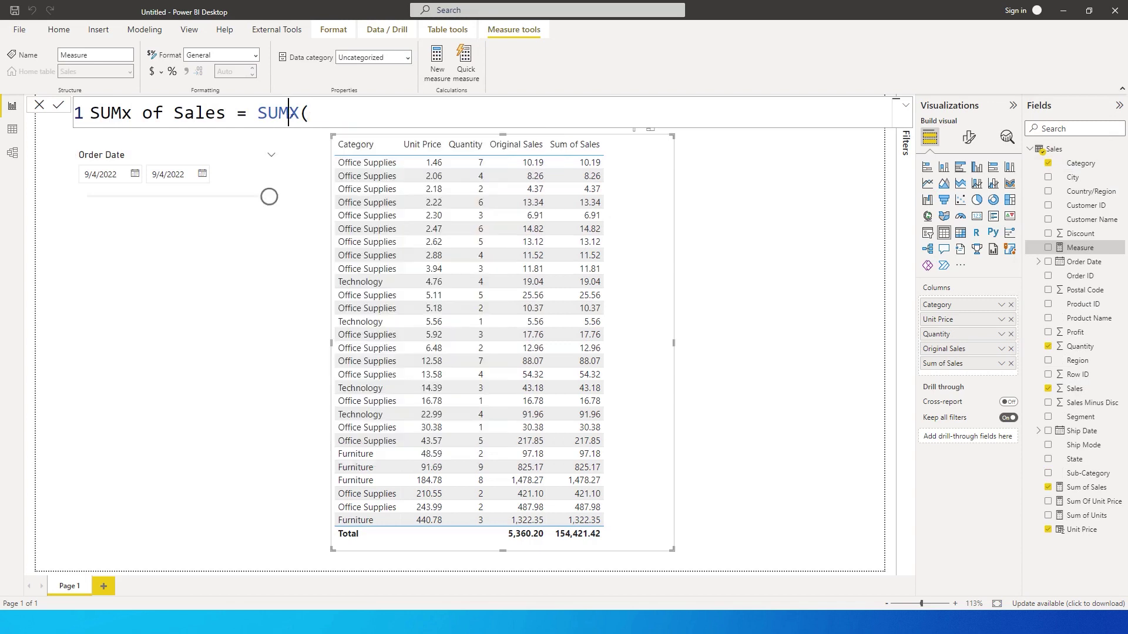
click(351, 107)
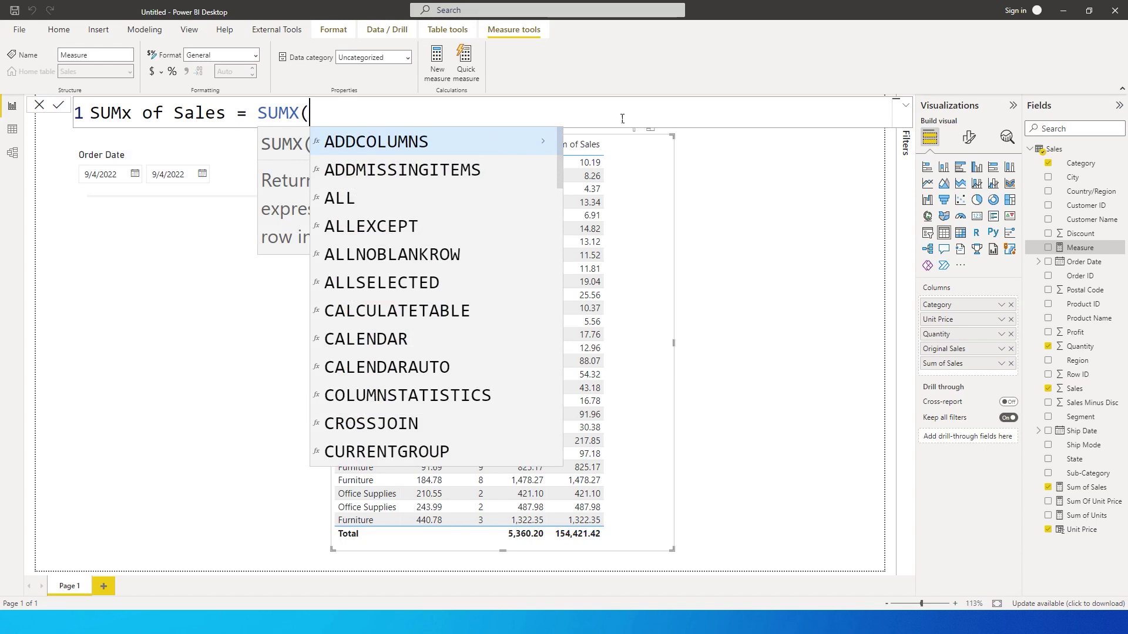
key(ctrl+minus)
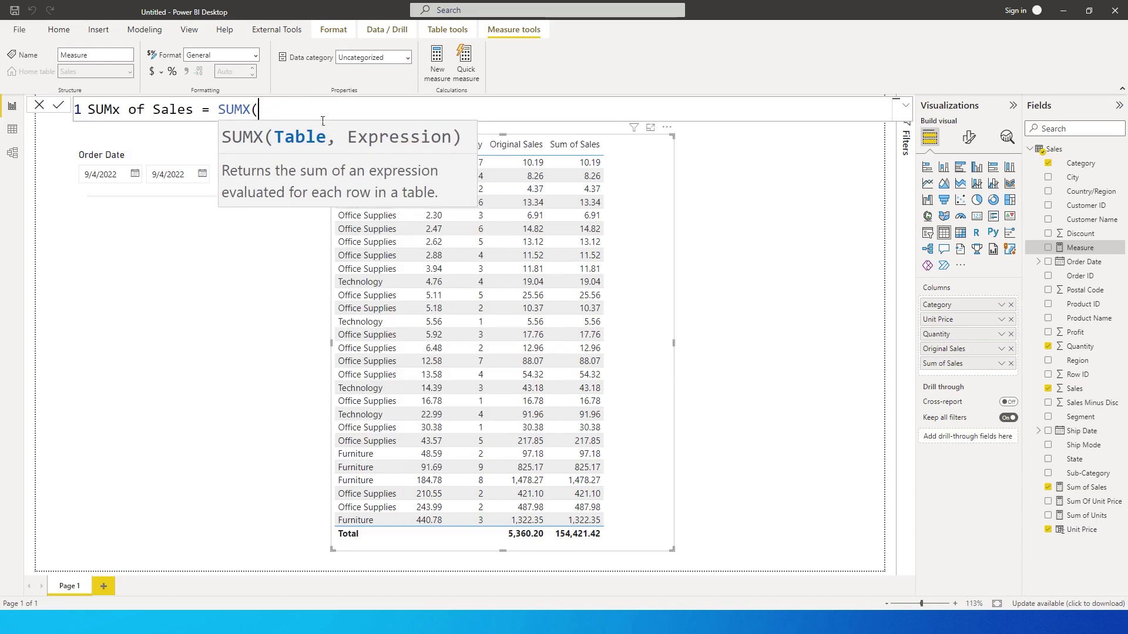
key(ctrl+plus)
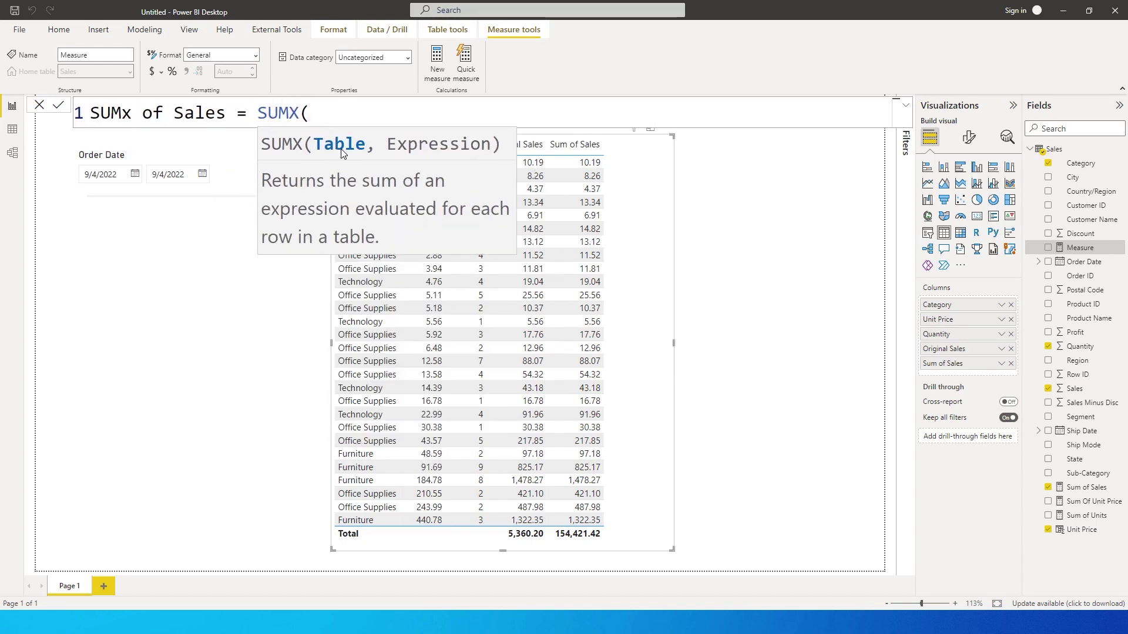
text(Sales)
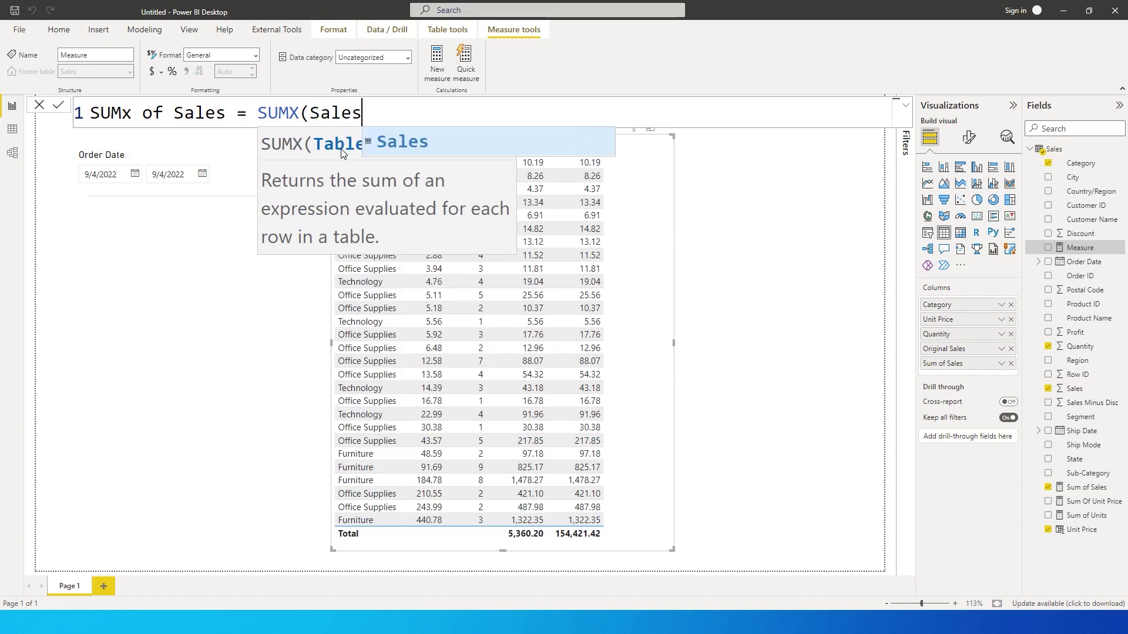
text(,)
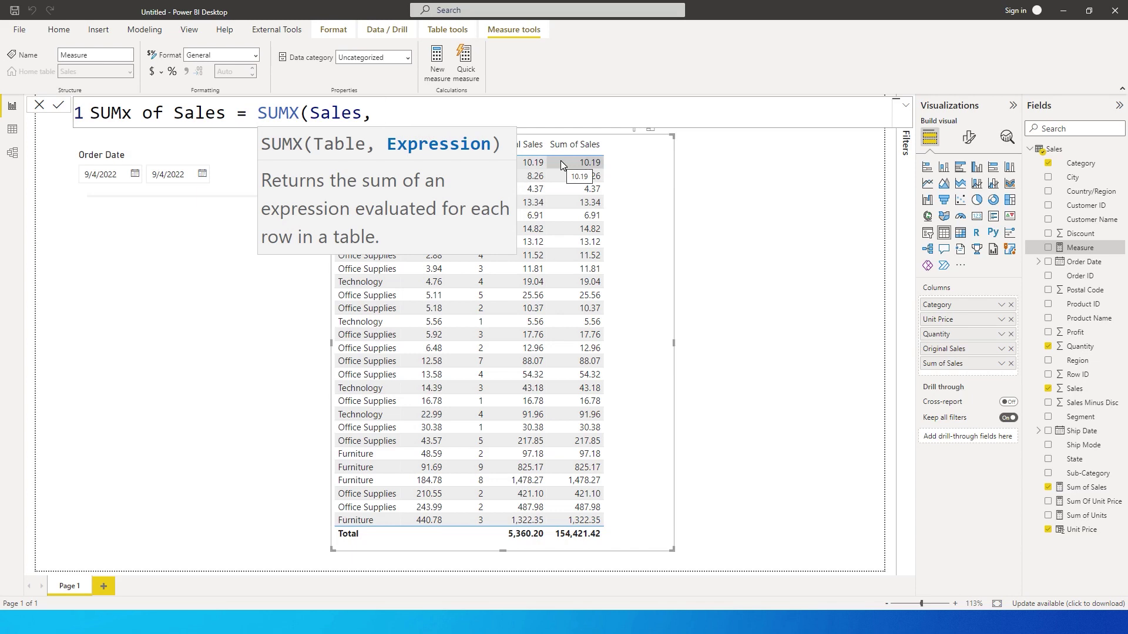
Complete the SUMX expression as Sales[Unit Price] * Sales[Quantity] and commit the measure.
text(Unit)
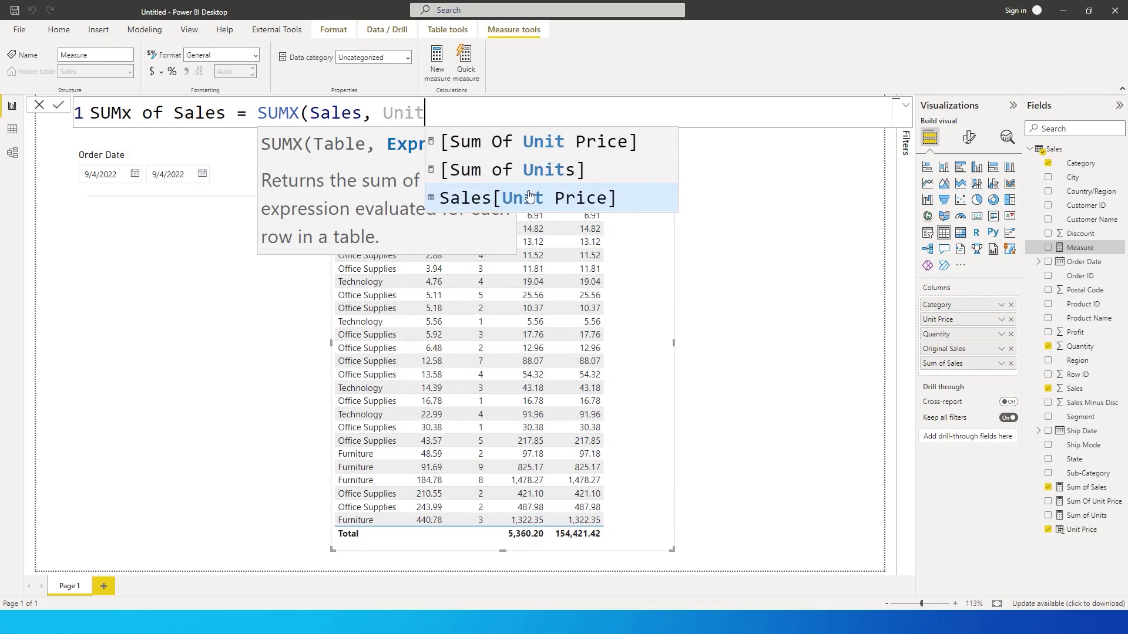
click(542, 206)
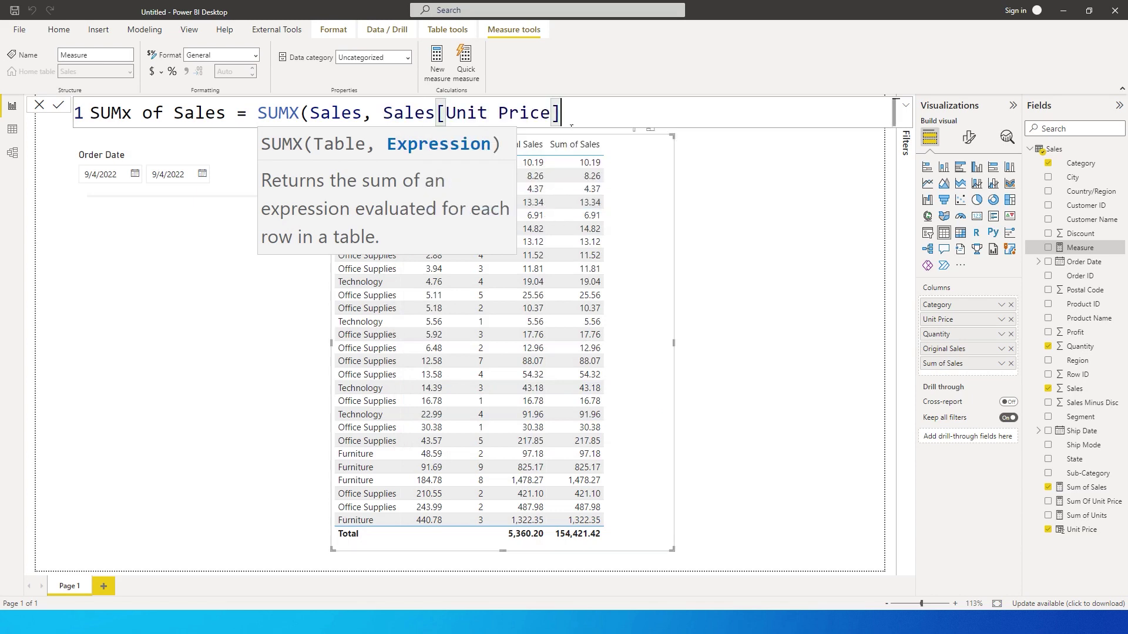
text(* )
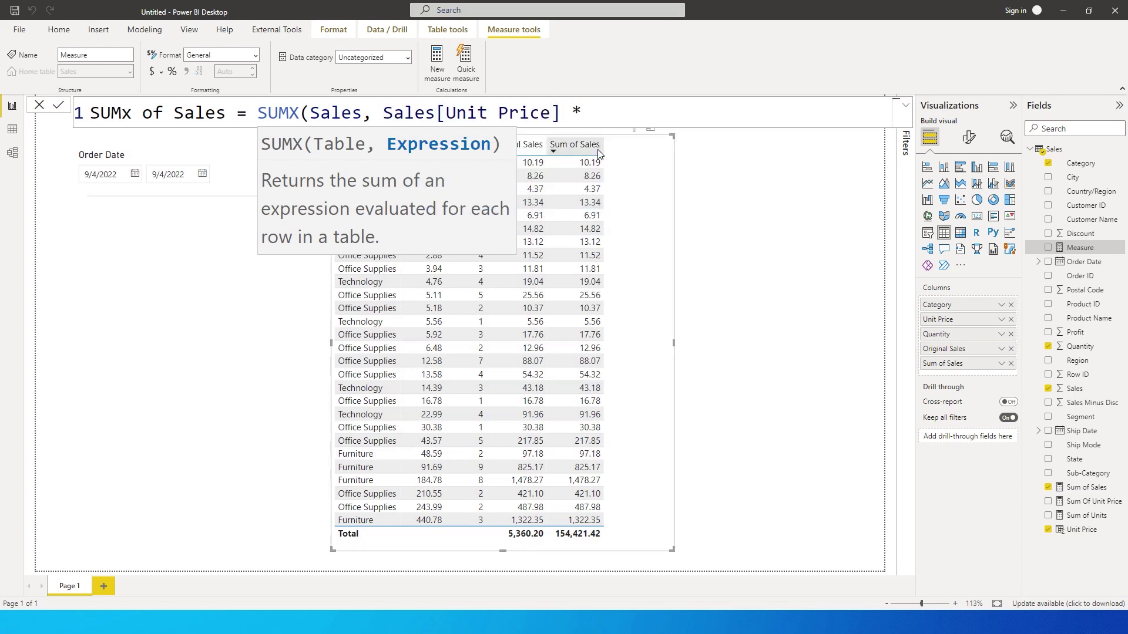
text(Quan)
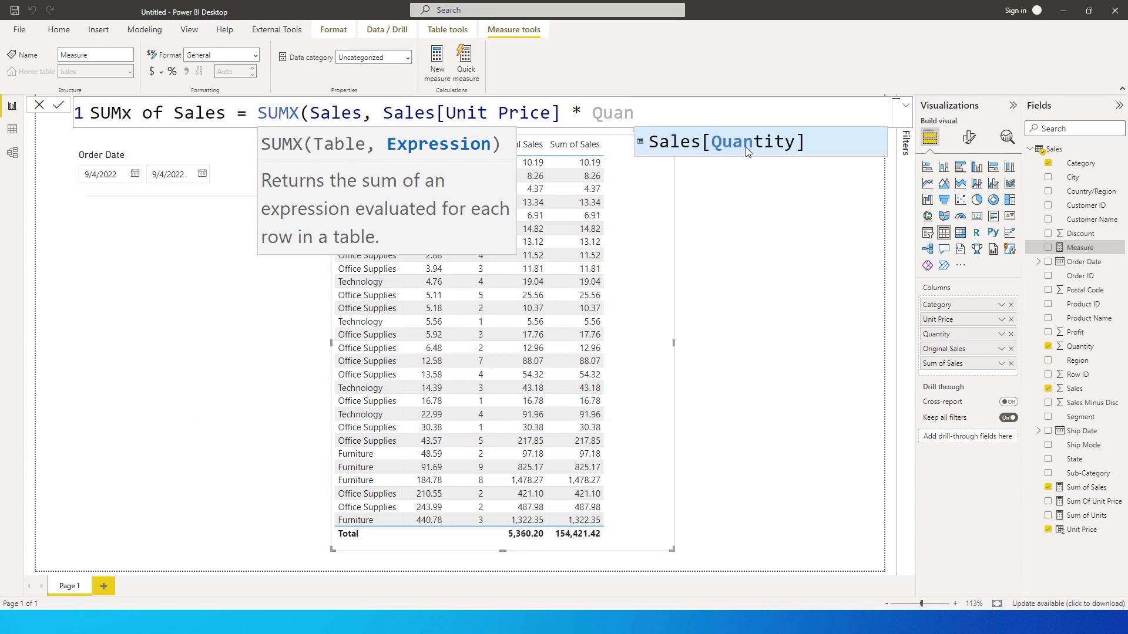
click(751, 153)
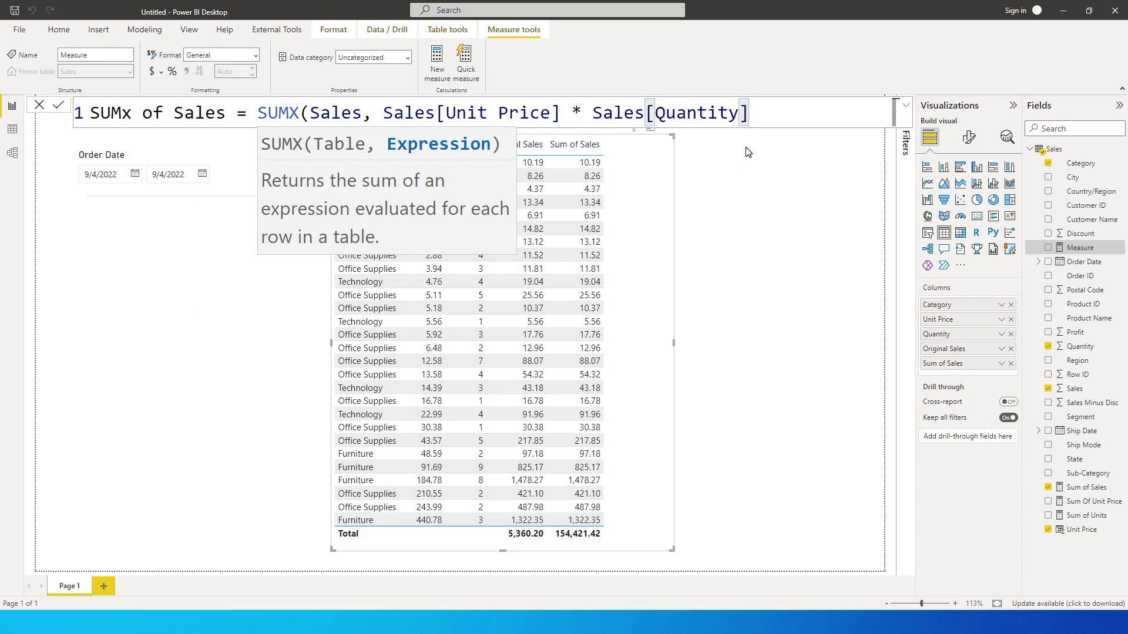
text())
key(Return)
Add the SUMx of Sales measure as the last column of the table visual and widen the visual.
drag(1087, 516, 645, 255)
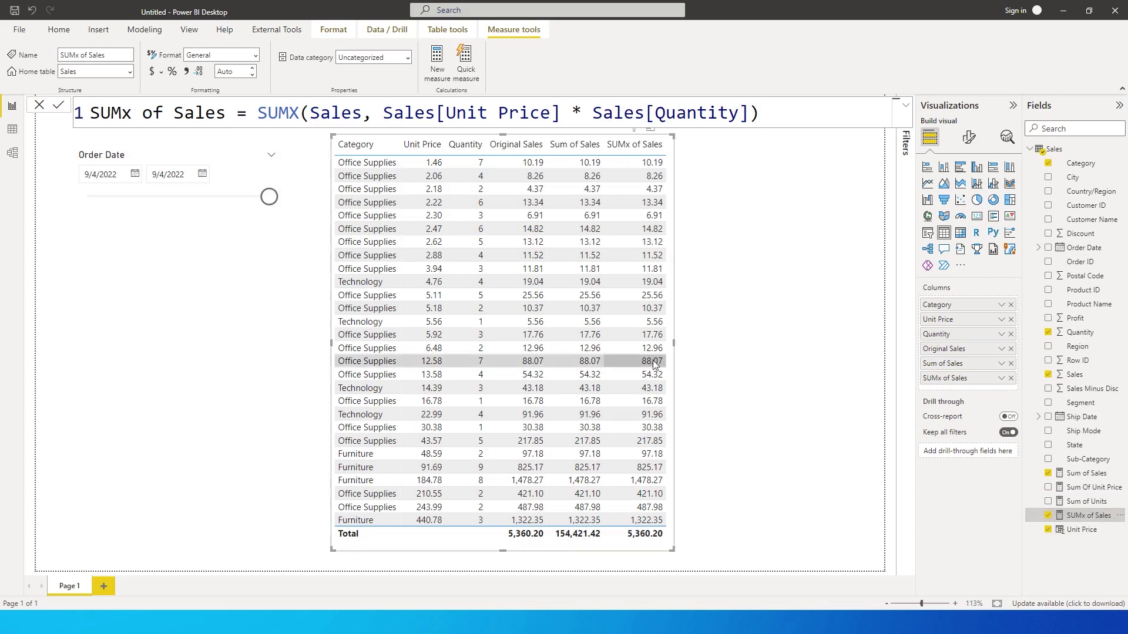
drag(673, 344, 710, 346)
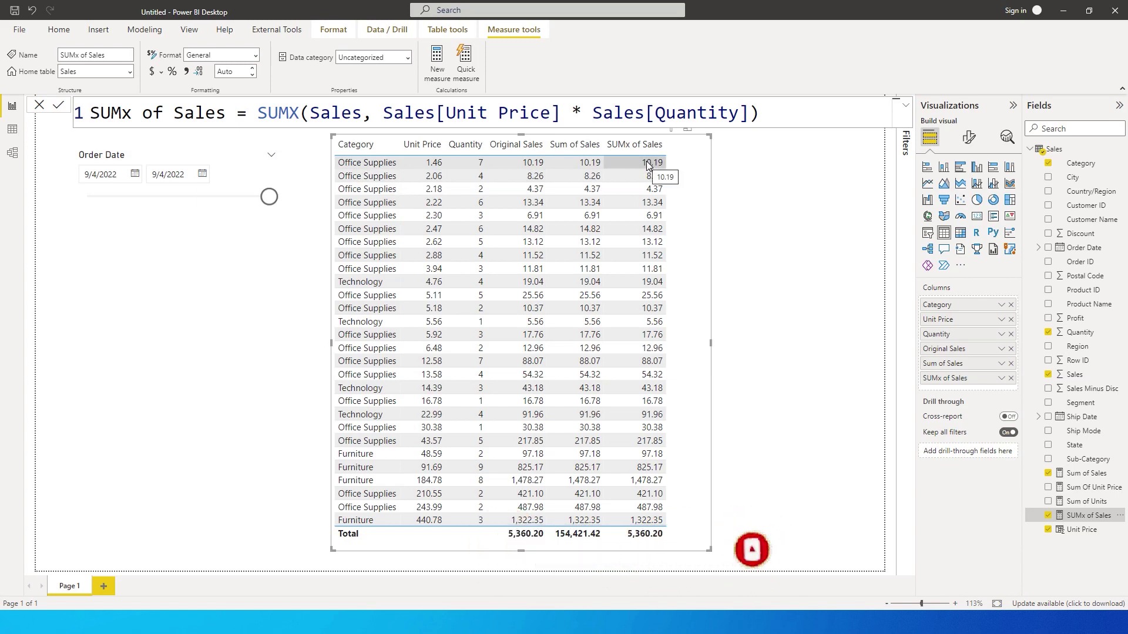
Remove the Unit Price and Quantity columns from the table visual.
click(709, 304)
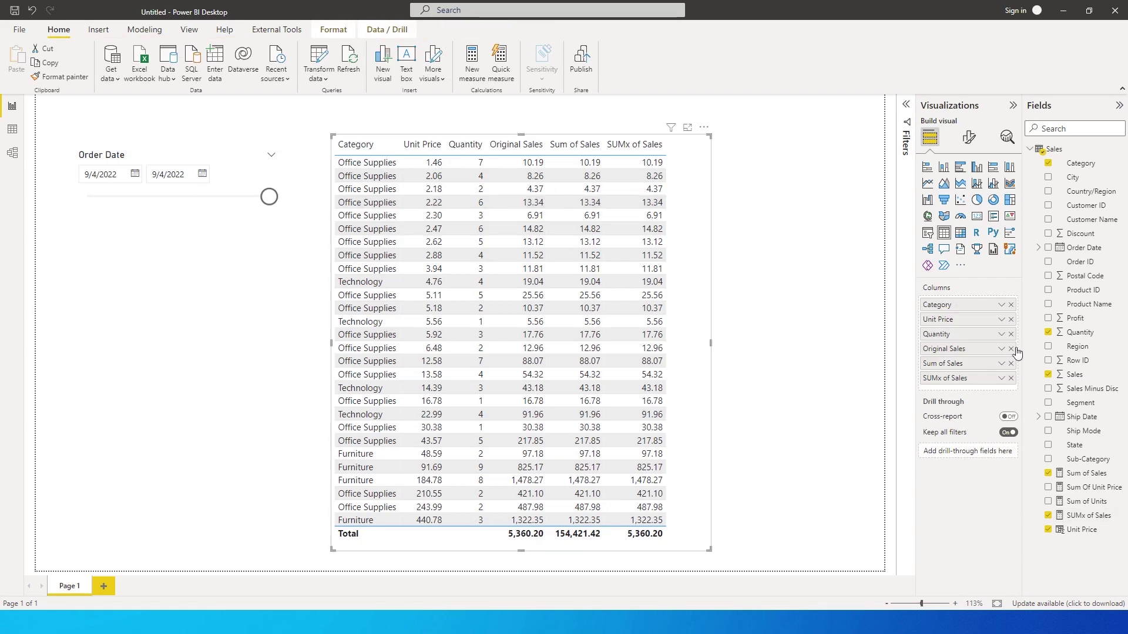
click(1011, 320)
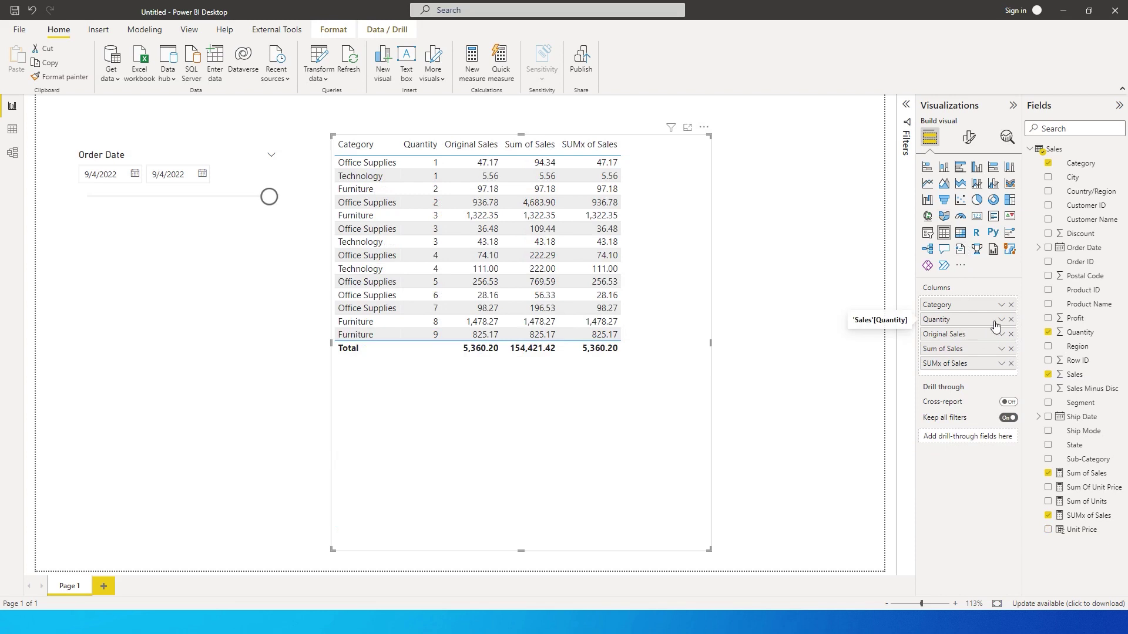
click(1011, 320)
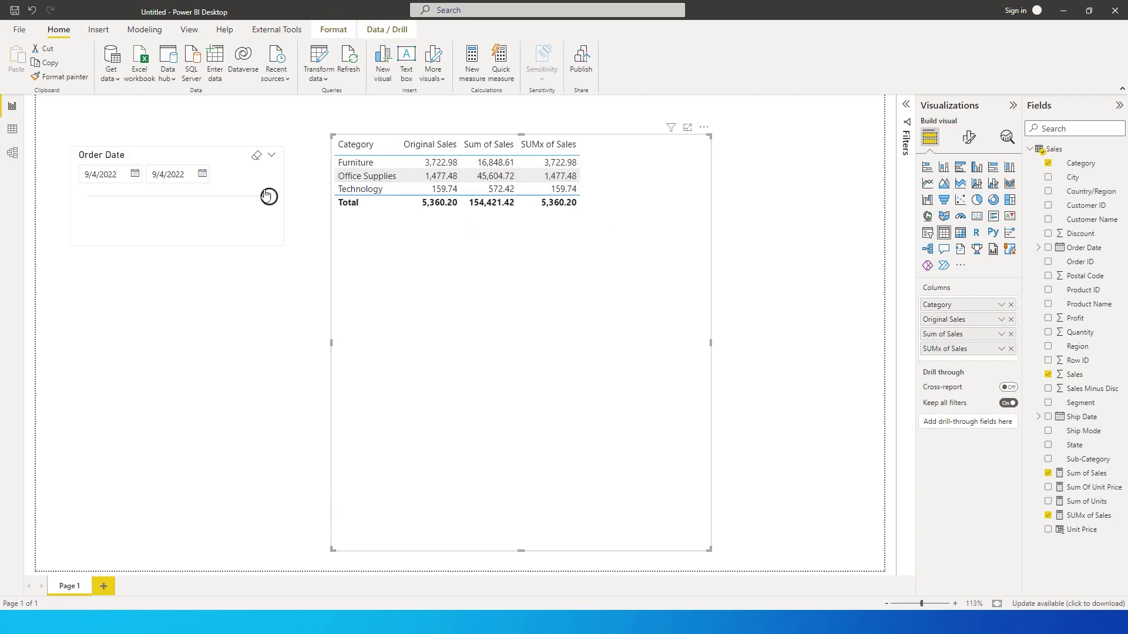
Examine the row-level Sales, Quantity and Unit Price columns in the Sales table data, and return to the report.
click(18, 134)
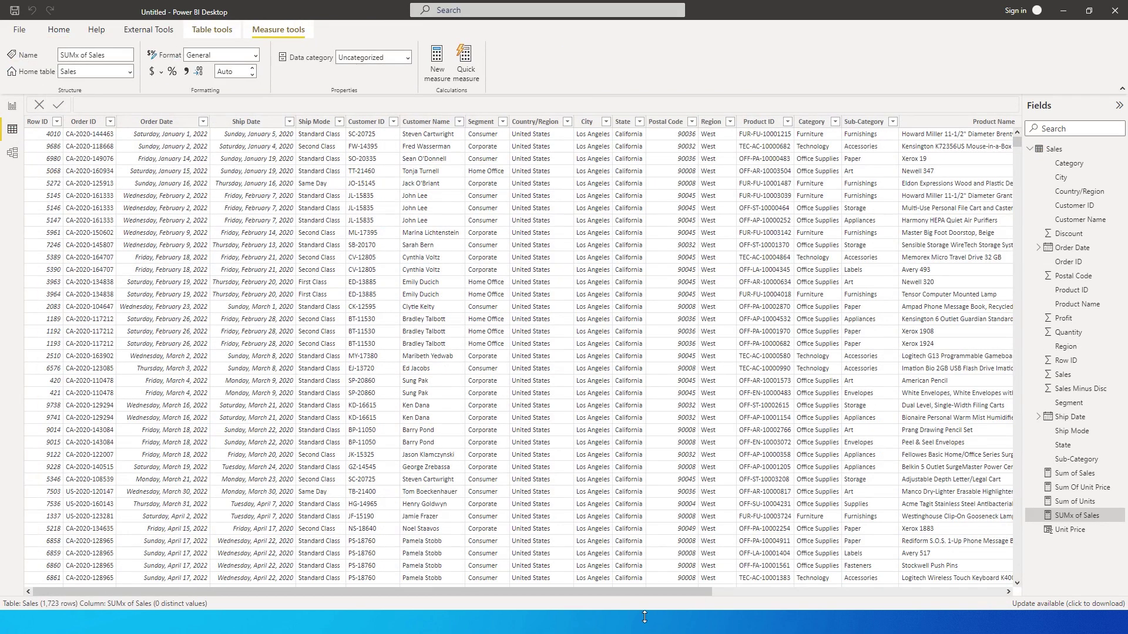
drag(696, 592, 988, 593)
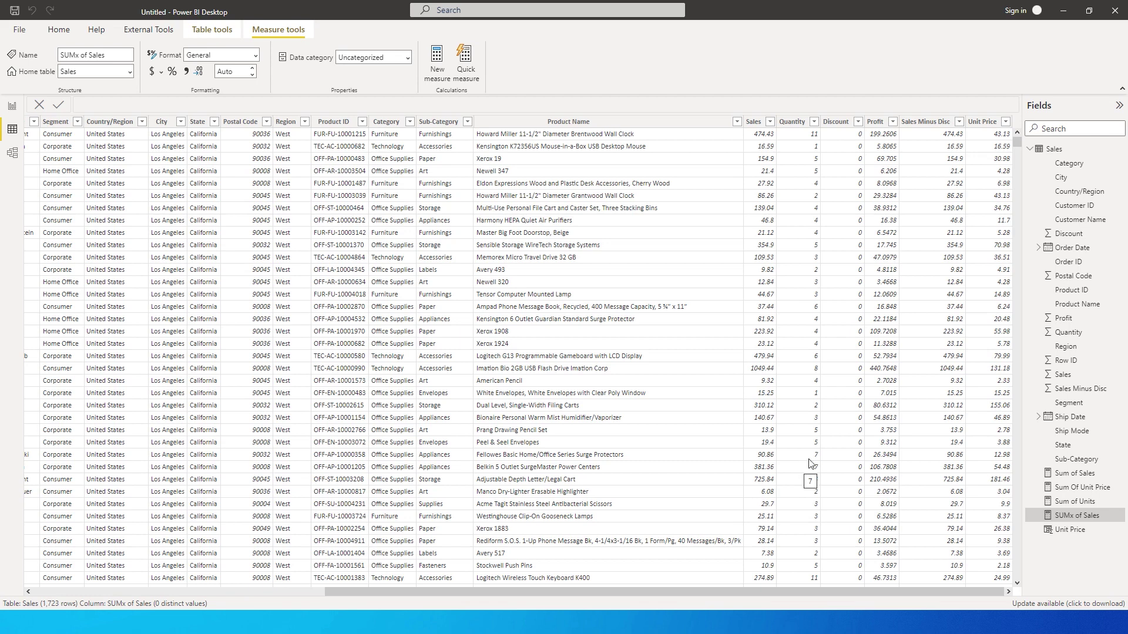
click(11, 106)
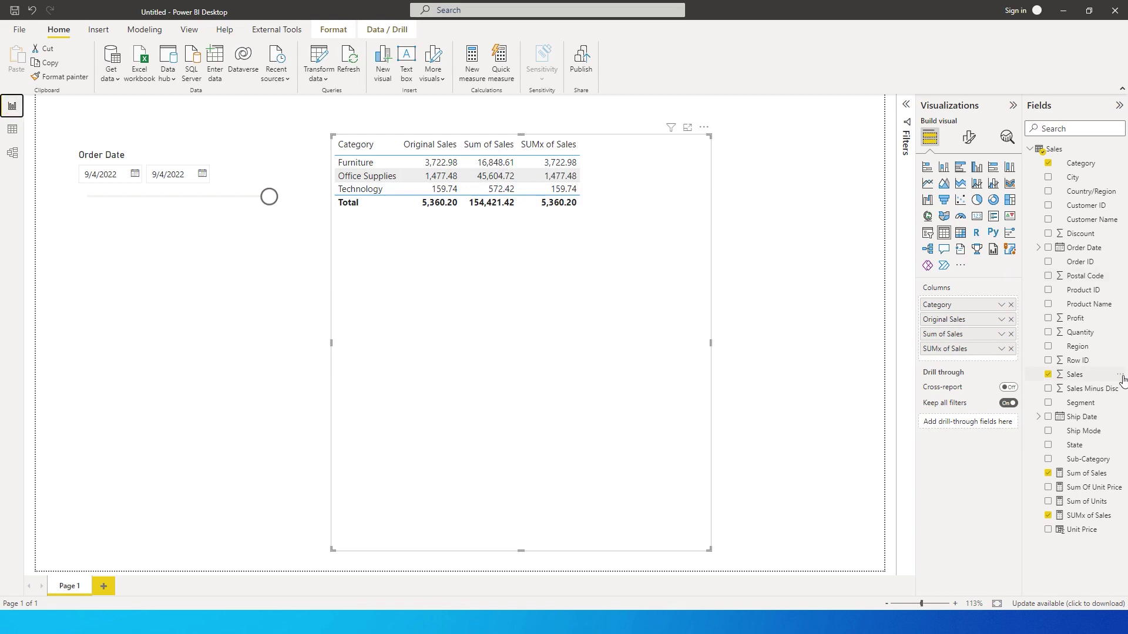
Replace the multiplication operator in the SUMx of Sales formula with + and commit the change.
click(1089, 516)
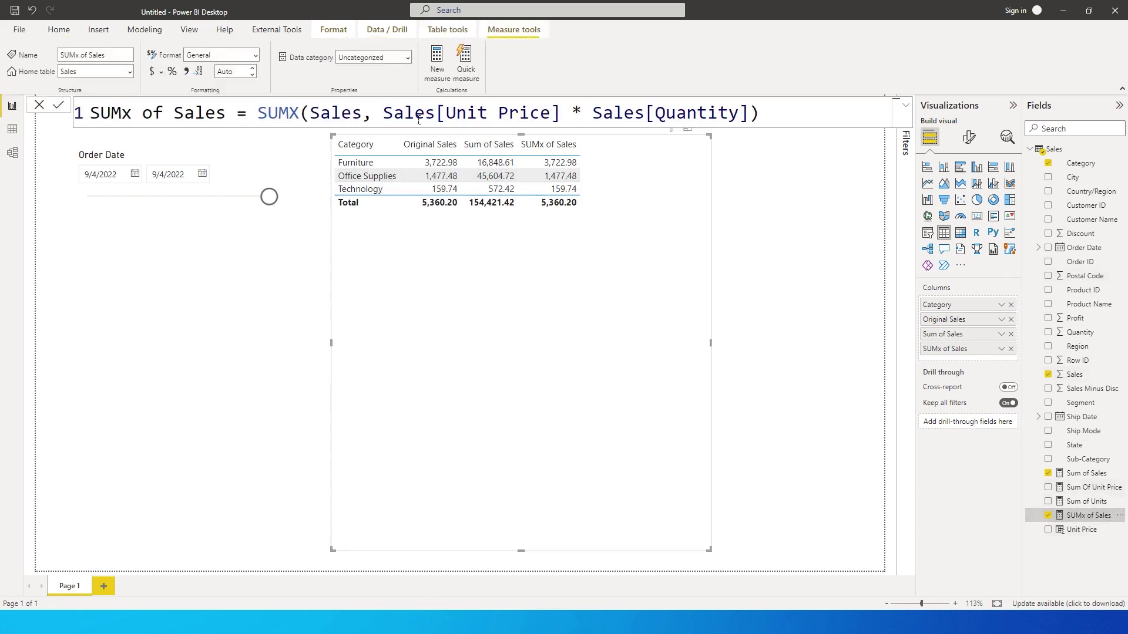
click(583, 121)
key(BackSpace)
text(+)
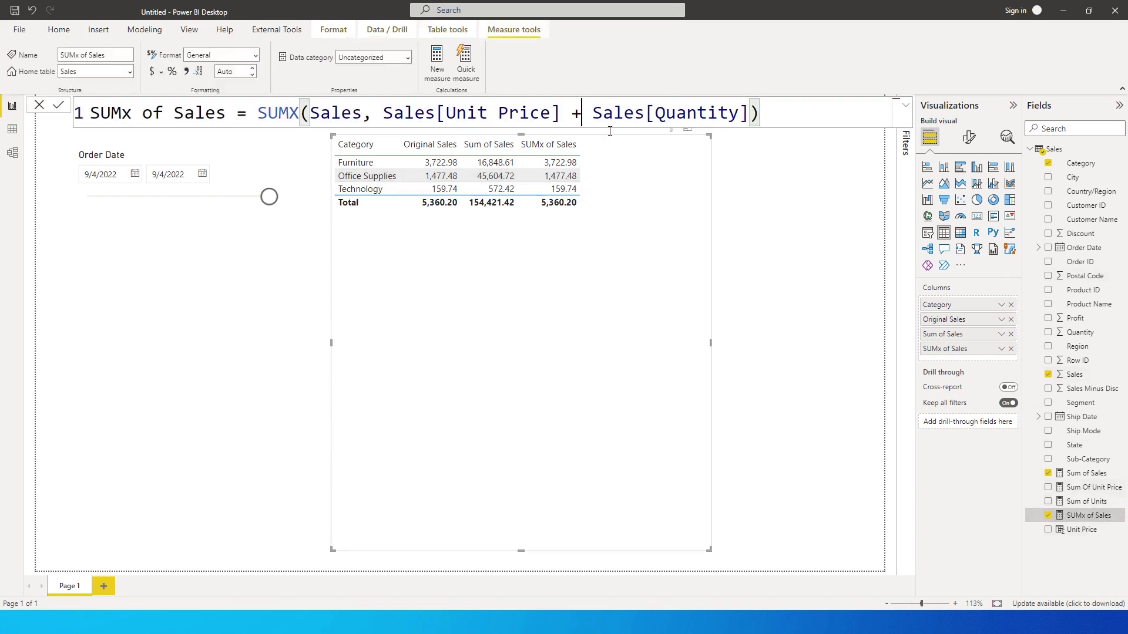
key(Return)
Change the operator between Sales[Unit Price] and Sales[Quantity] in the SUMx of Sales formula to / and commit it.
double_click(584, 114)
key(BackSpace)
text(/)
key(Return)
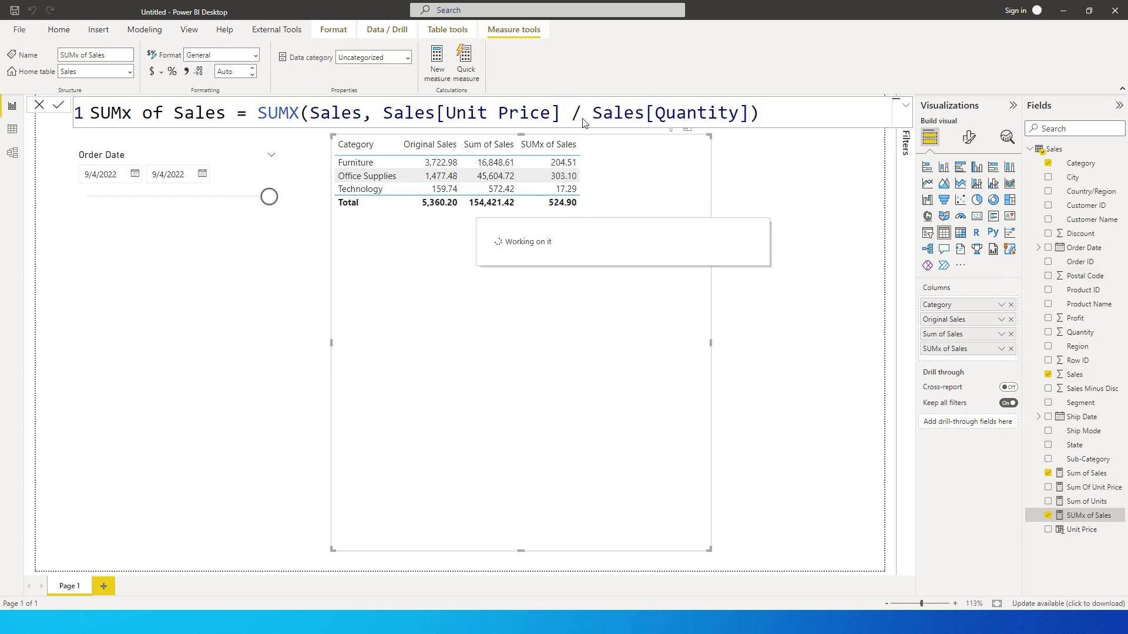